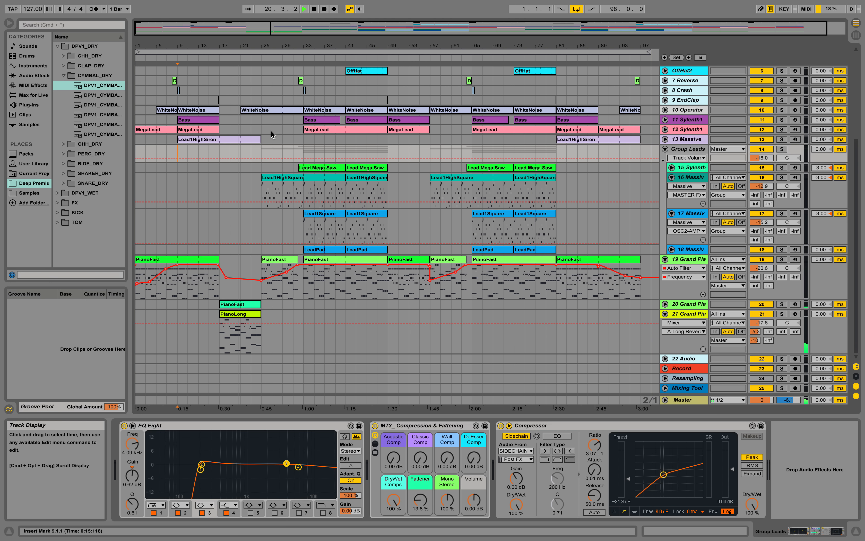
Step: Collapse the Clap track and reduce the heights of the 16 Massiv and 17 Massiv tracks in the arrangement
scroll(271, 131, "up", 6)
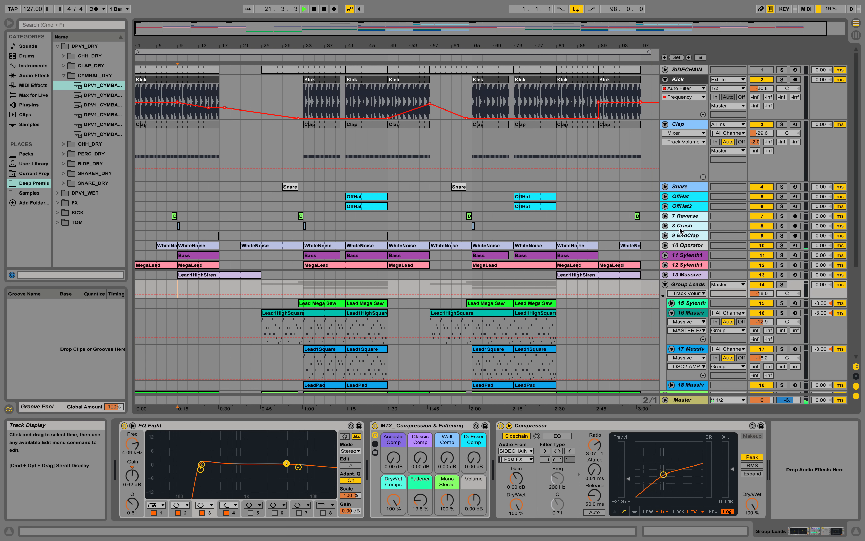
left_click_drag(681, 181, 682, 128)
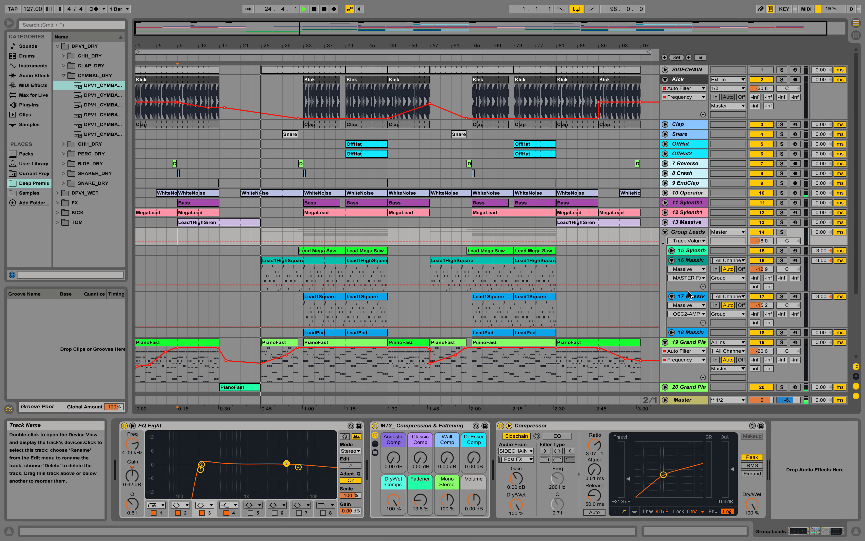
left_click_drag(687, 291, 687, 283)
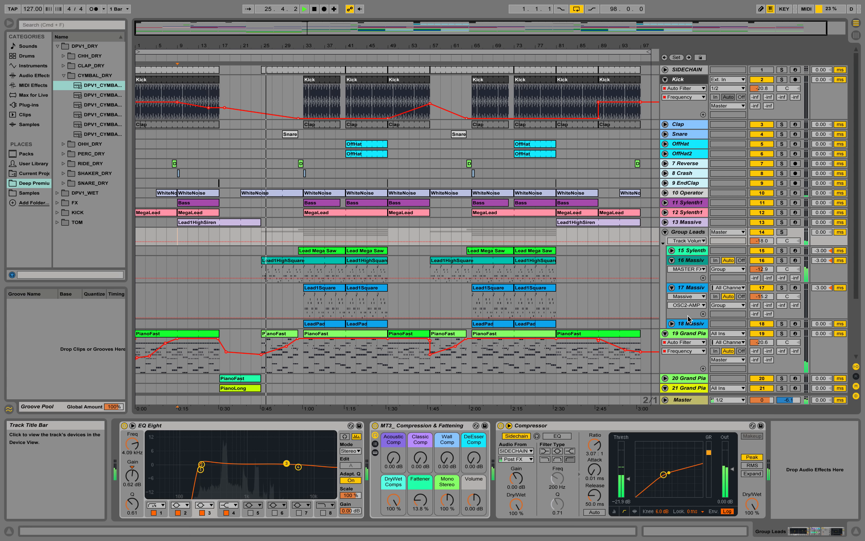
left_click_drag(688, 319, 684, 303)
scroll(683, 307, "down", 2)
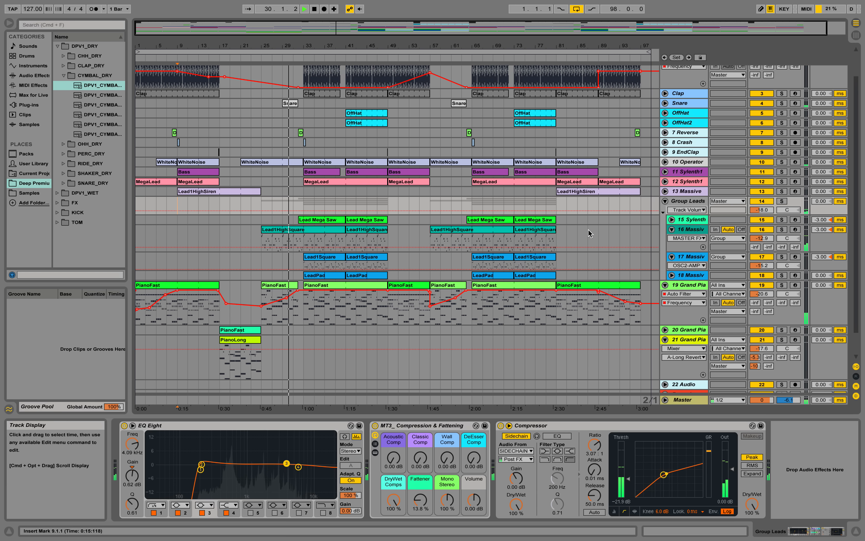
scroll(588, 229, "up", 2)
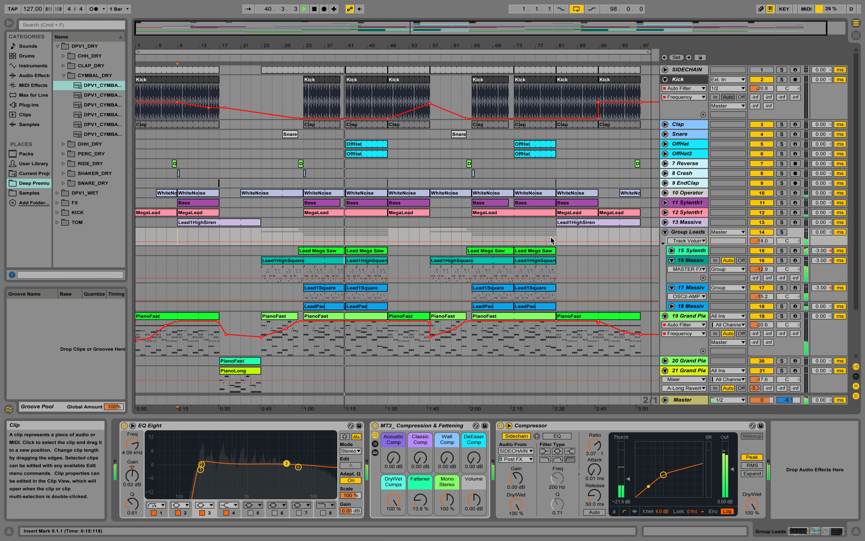
Step: Stop playback and inspect the devices on the SIDECHAIN and Kick tracks
key("space")
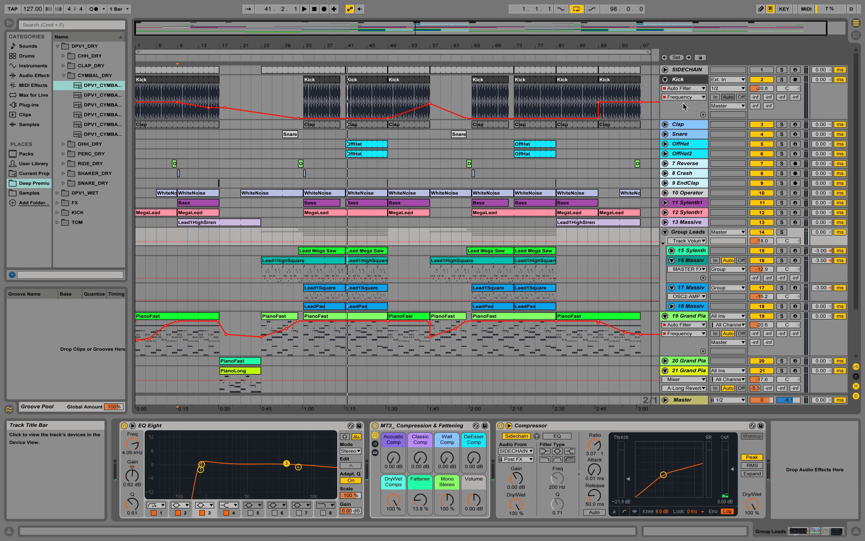
left_click(678, 79)
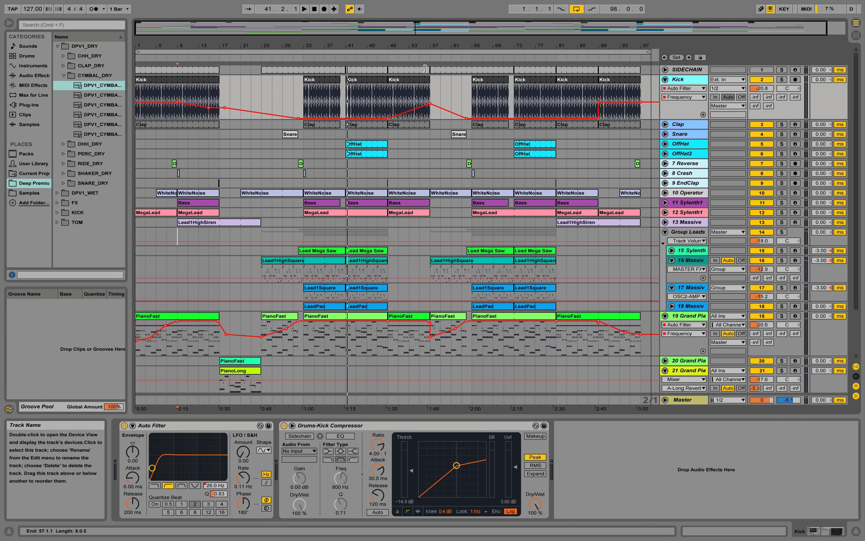
left_click(685, 70)
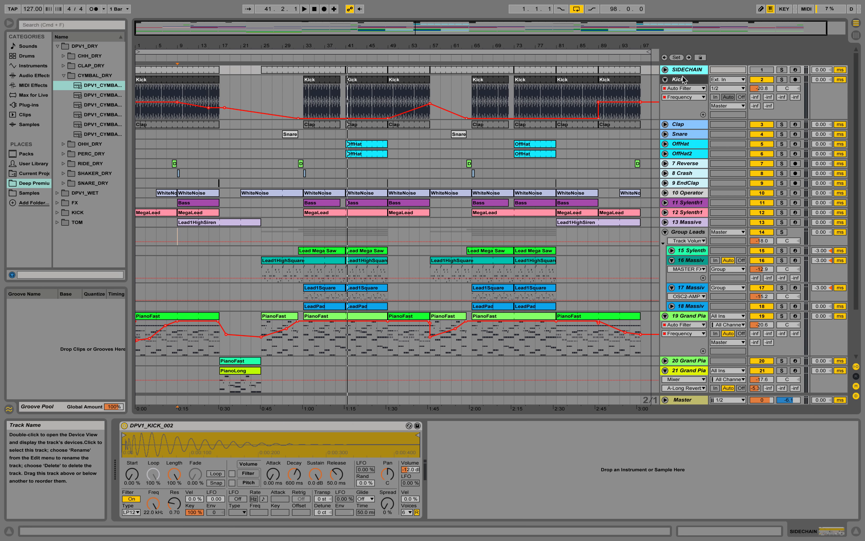
left_click(686, 79)
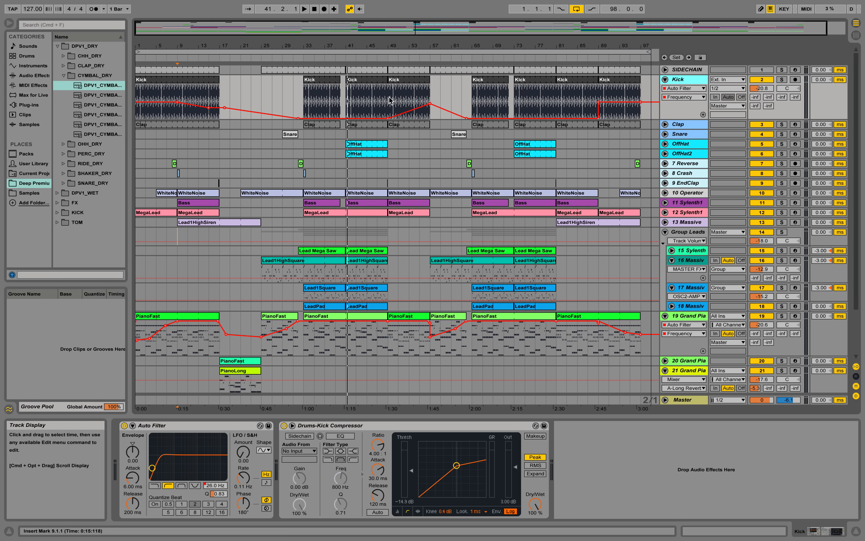
Step: Play the Kick track's filtered section from bar 5 and its drop section from bar 33 for comparison
left_click(350, 99)
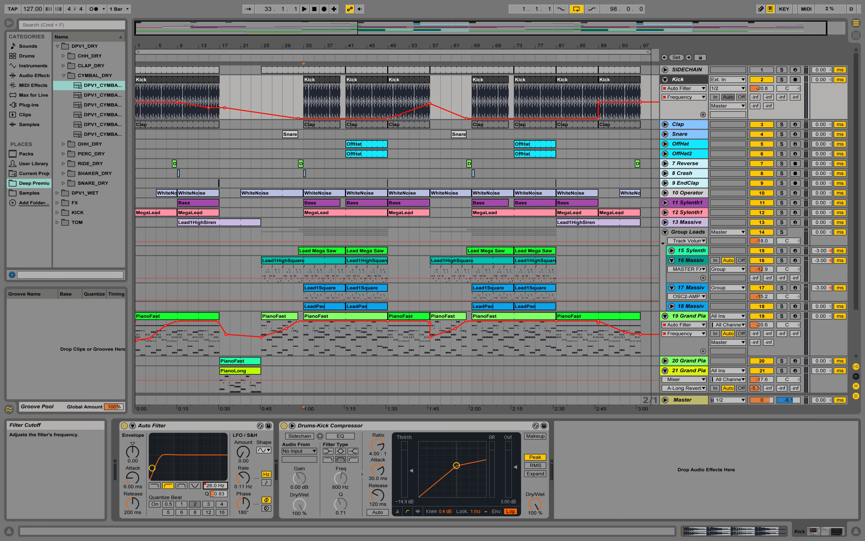
left_click(157, 96)
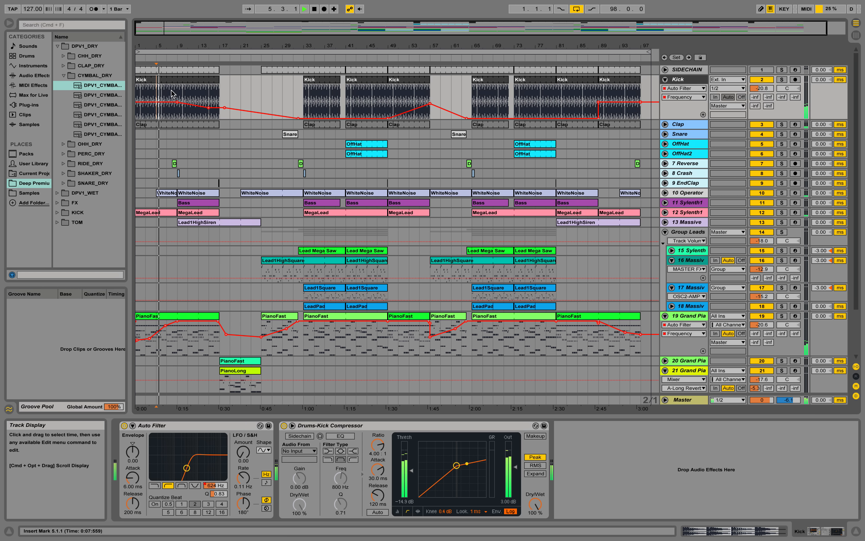
left_click(306, 92)
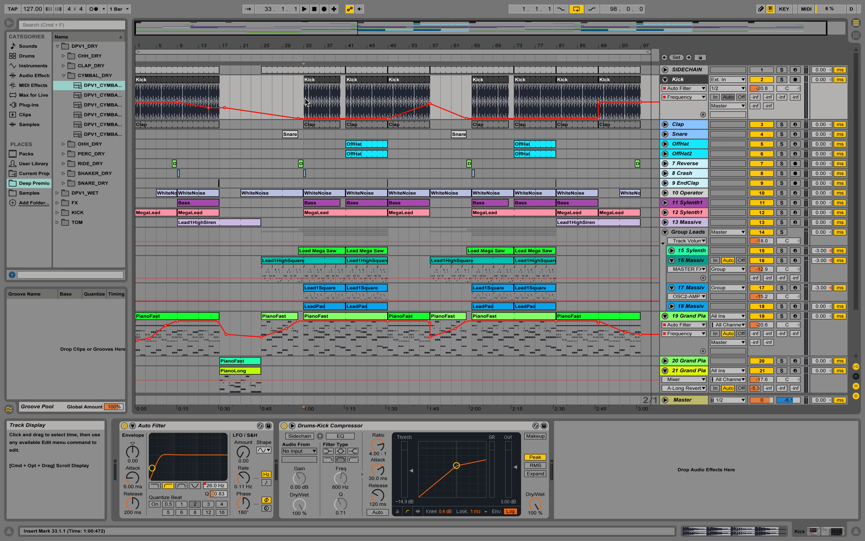
key("space")
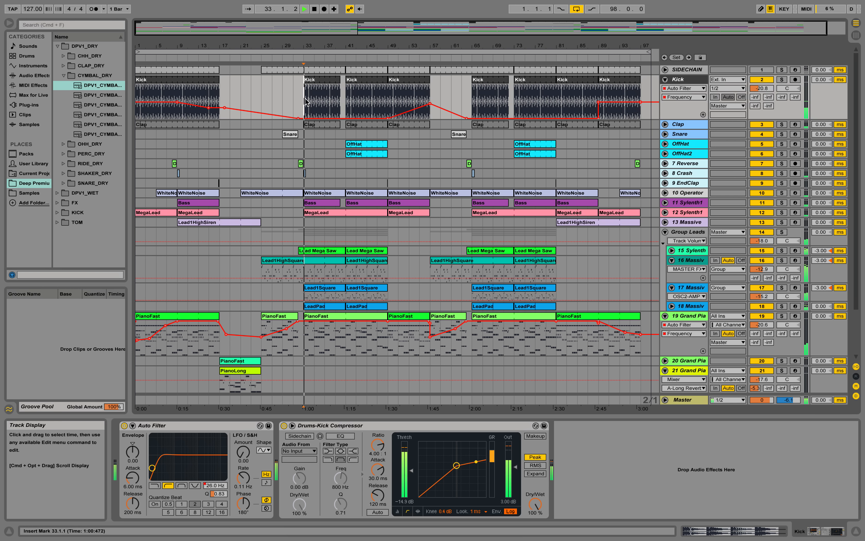
Step: Audition the Kick and Clap tracks in solo with the Clap track unfolded, and clear the solos
left_click(782, 80)
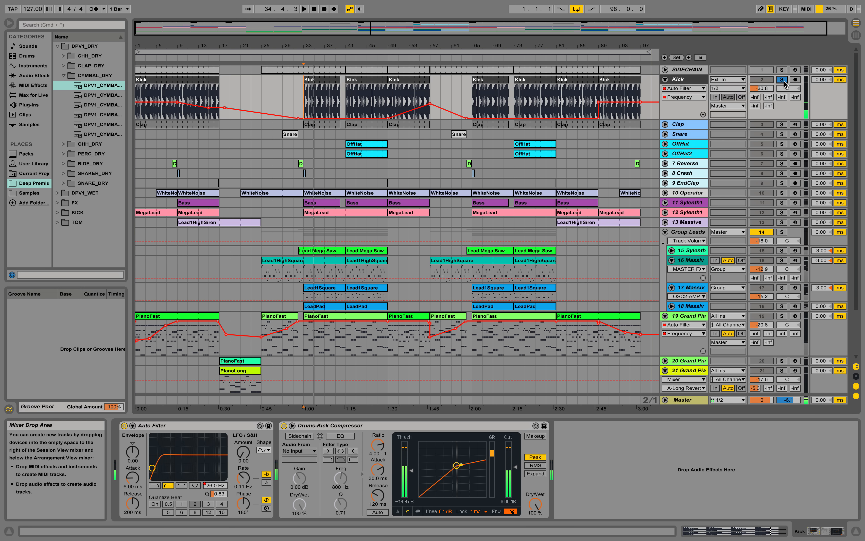
left_click(665, 124)
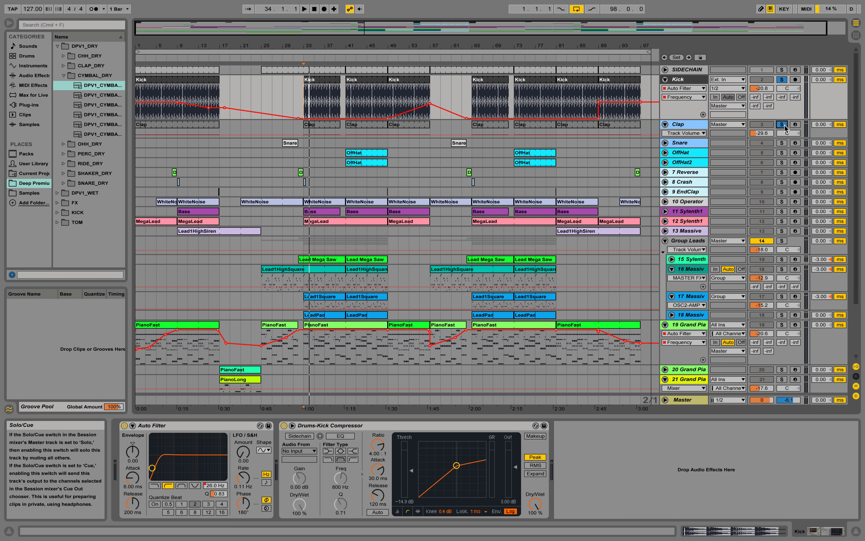
left_click(783, 125)
Step: Unfold the 7 Reverse and 8 Crash tracks and select the reverse clip just before bar 33
left_click_drag(306, 44, 307, 61)
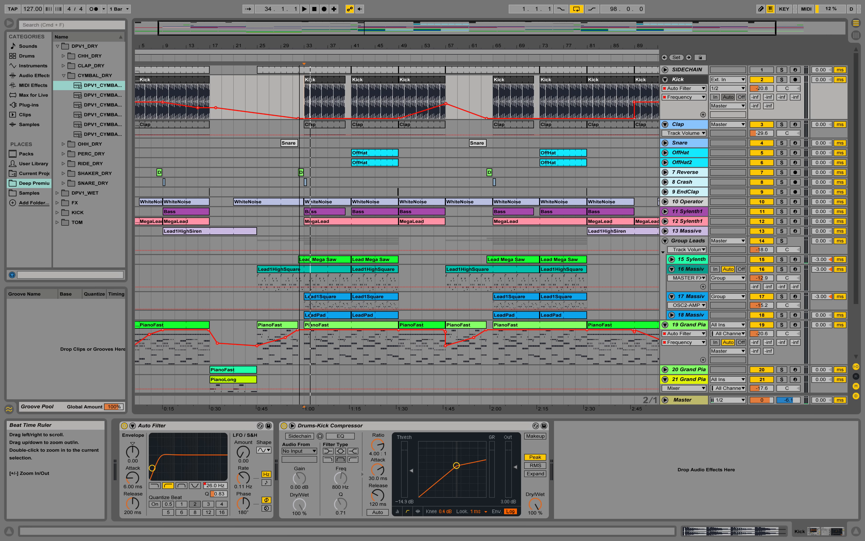
left_click(666, 172)
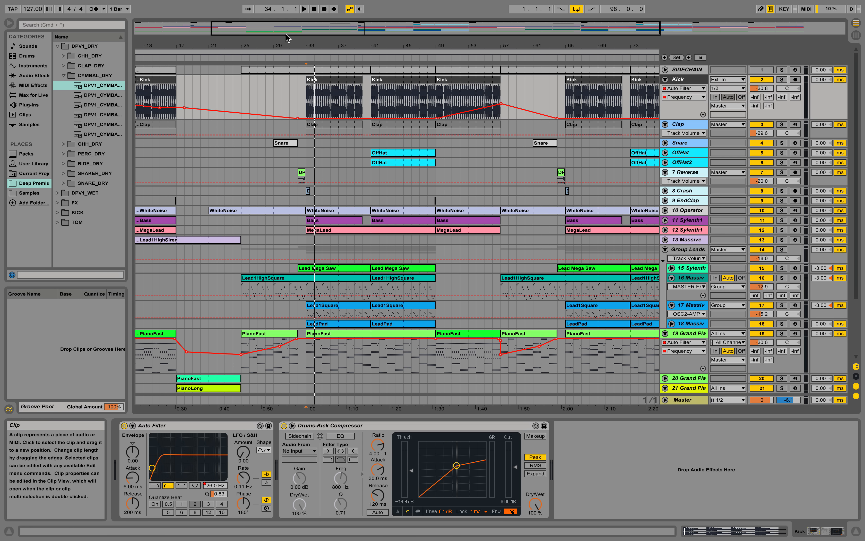
left_click_drag(294, 38, 294, 40)
left_click(311, 177)
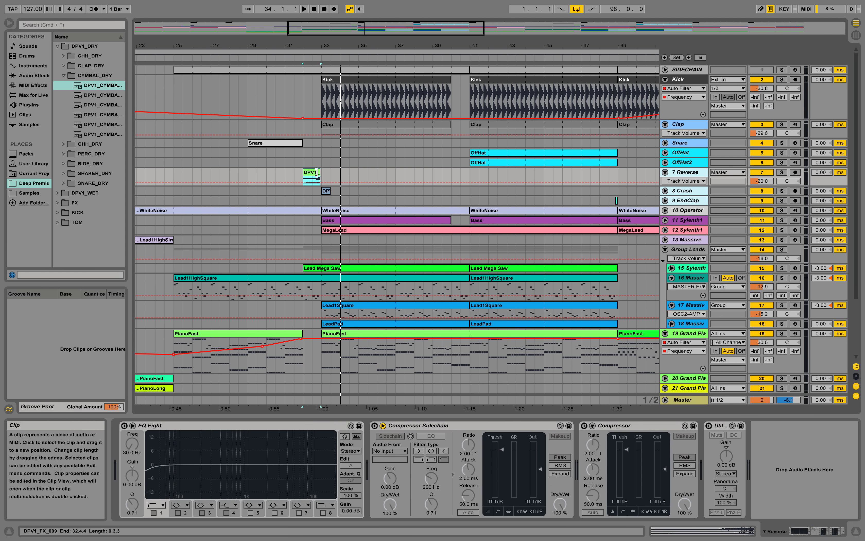
left_click(665, 191)
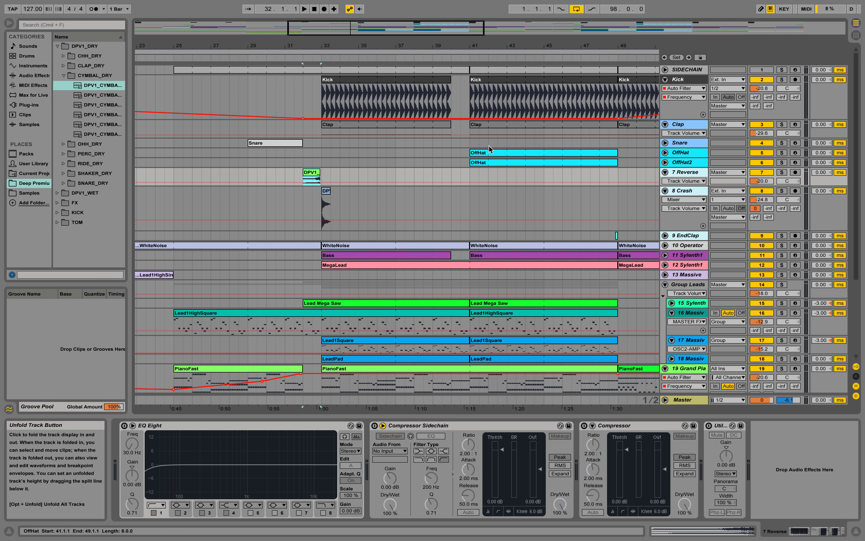
Step: Audition the transition from bar 32 with the 7 Reverse and 8 Crash tracks soloed, and clear the solos
left_click(302, 59)
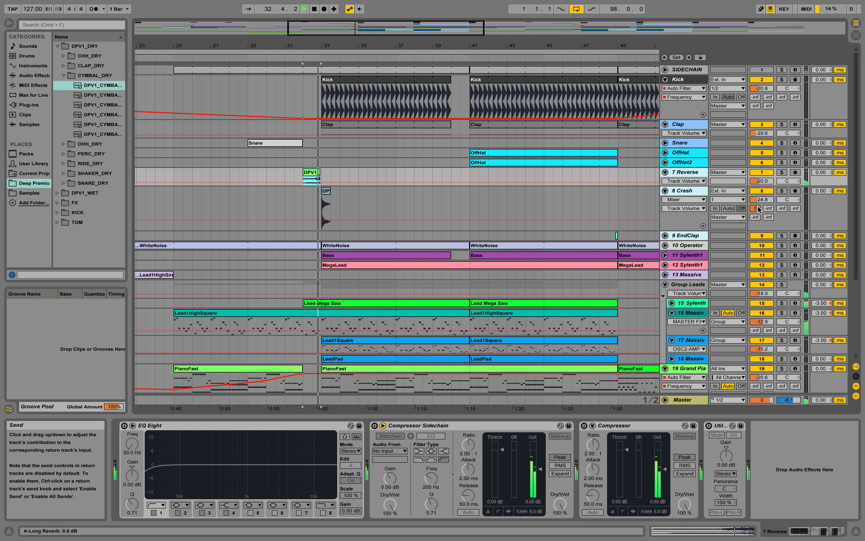
key("space")
left_click(782, 173)
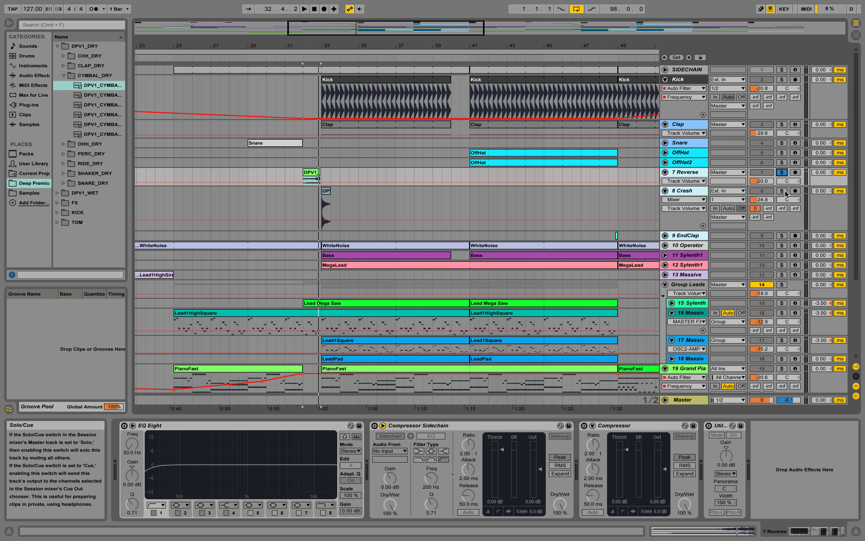
key("space")
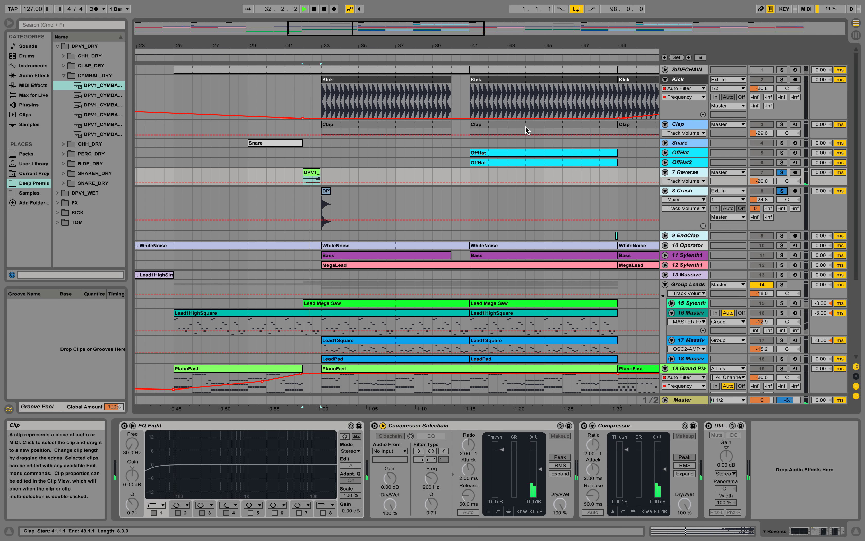
key("space")
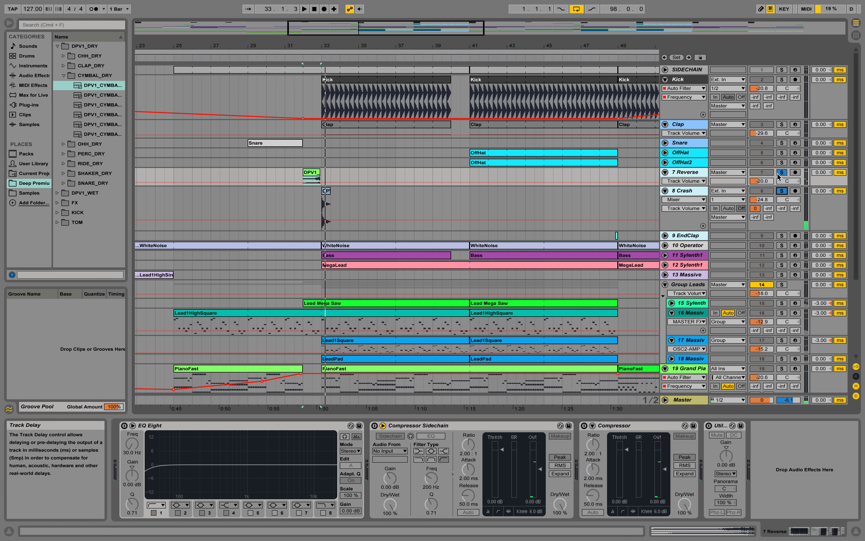
left_click(782, 172)
Step: Unfold the 10 Operator track and examine its oscillator A settings and the filter frequency automation over the WhiteNoise clips
scroll(401, 157, "down", 5)
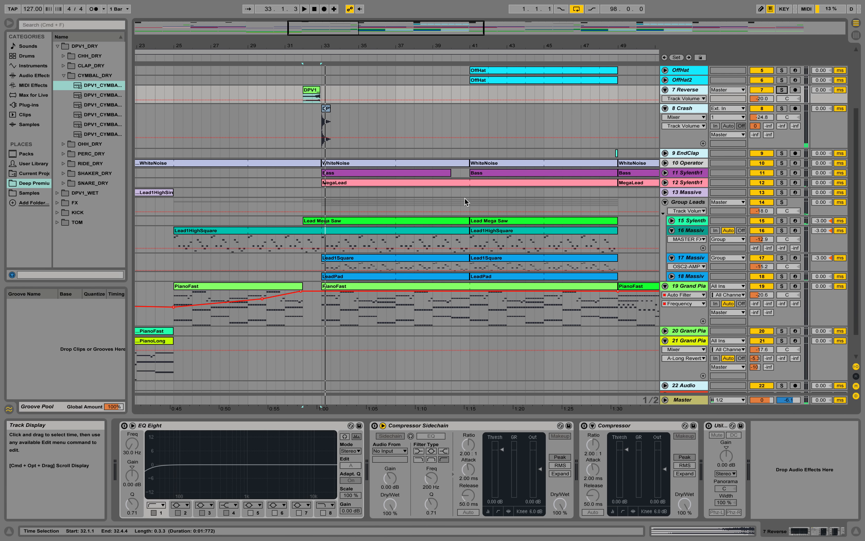
left_click(665, 162)
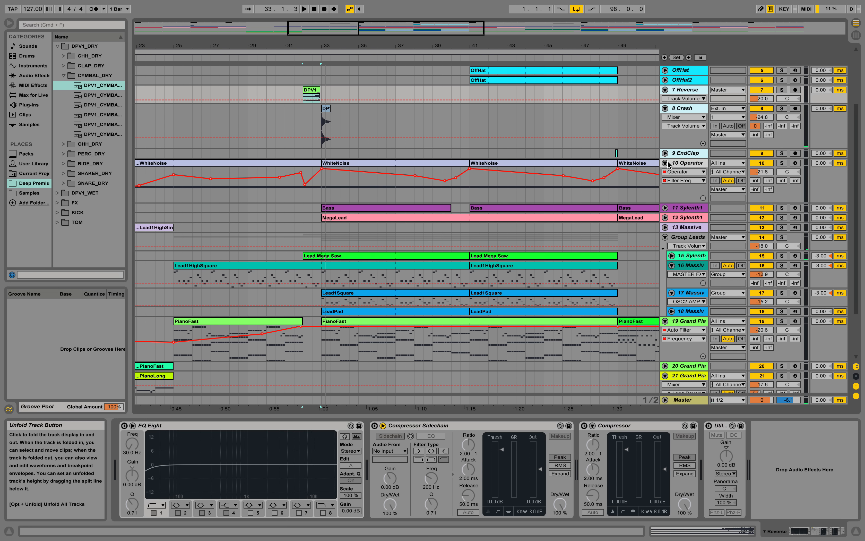
left_click(692, 164)
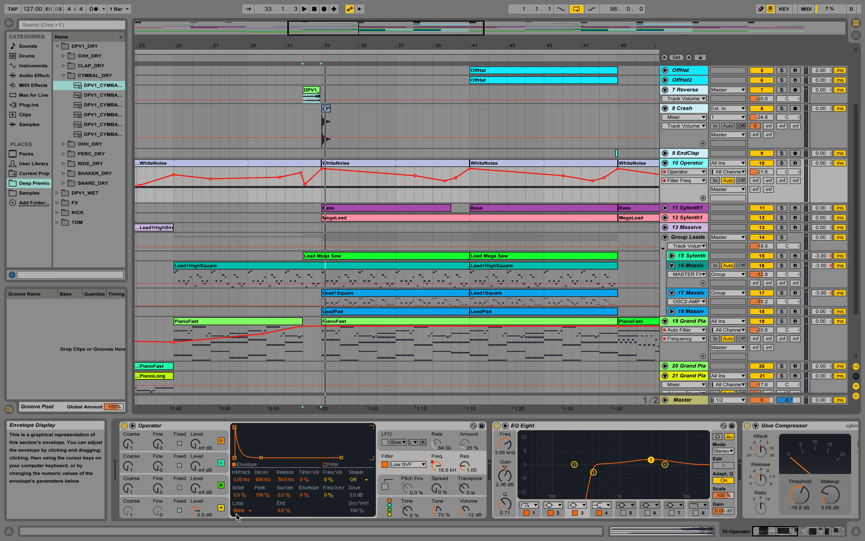
left_click(196, 510)
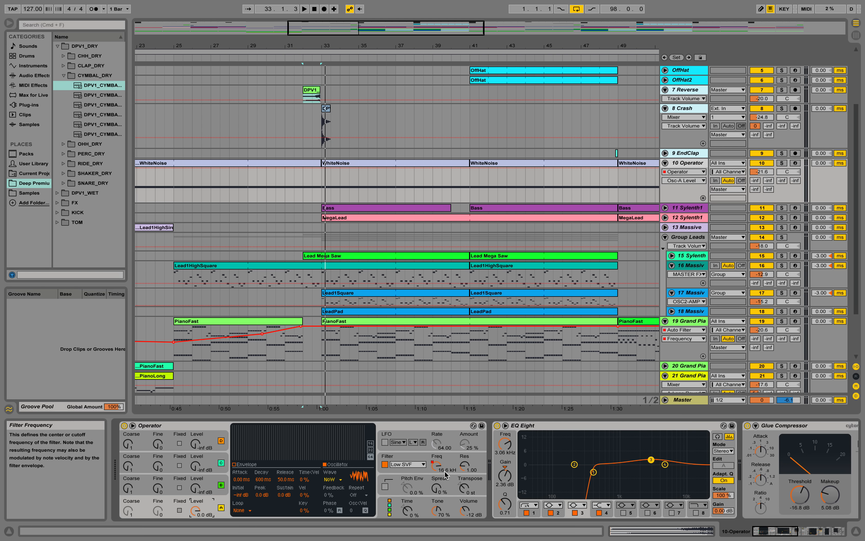
left_click(436, 465)
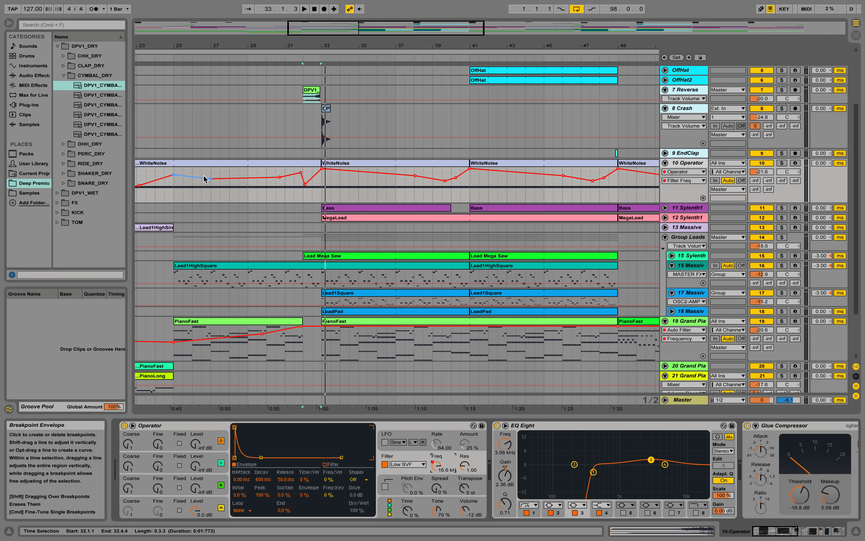
left_click_drag(306, 46, 277, 38)
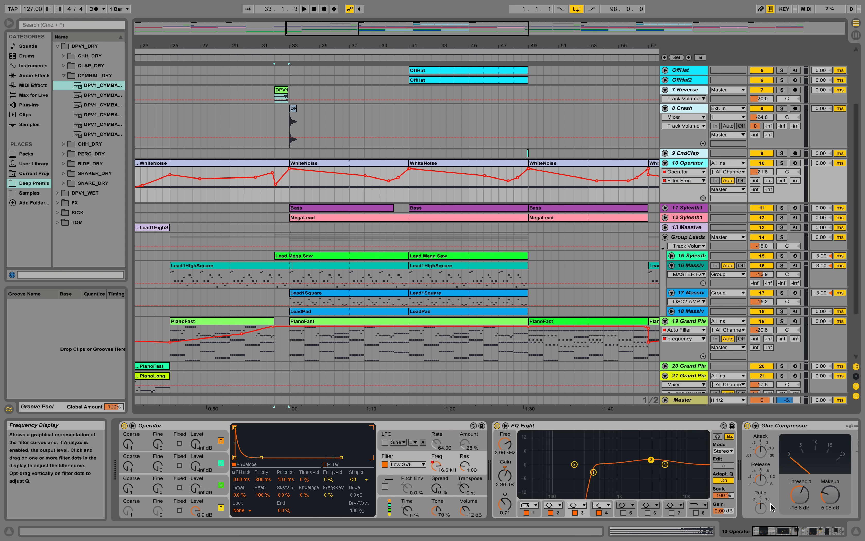
Step: Delete the inactive Compressor, Auto Filter and Utility devices from the end of the 10 Operator chain and fold the track
left_click_drag(782, 533, 817, 534)
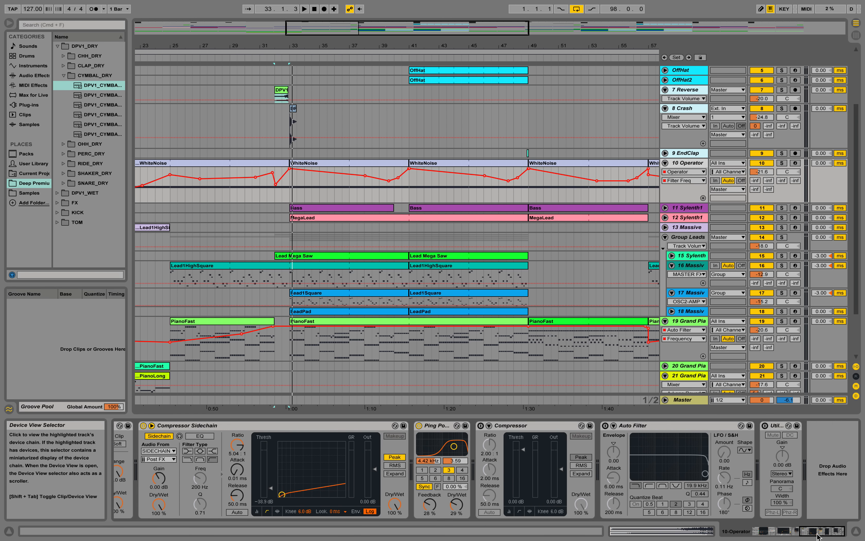
left_click(547, 427)
left_click(774, 424, "shift")
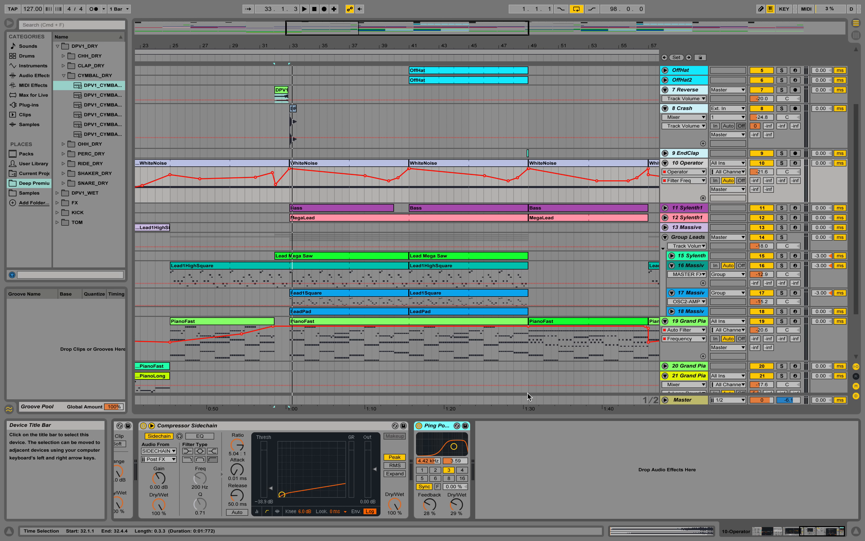
left_click_drag(822, 532, 772, 532)
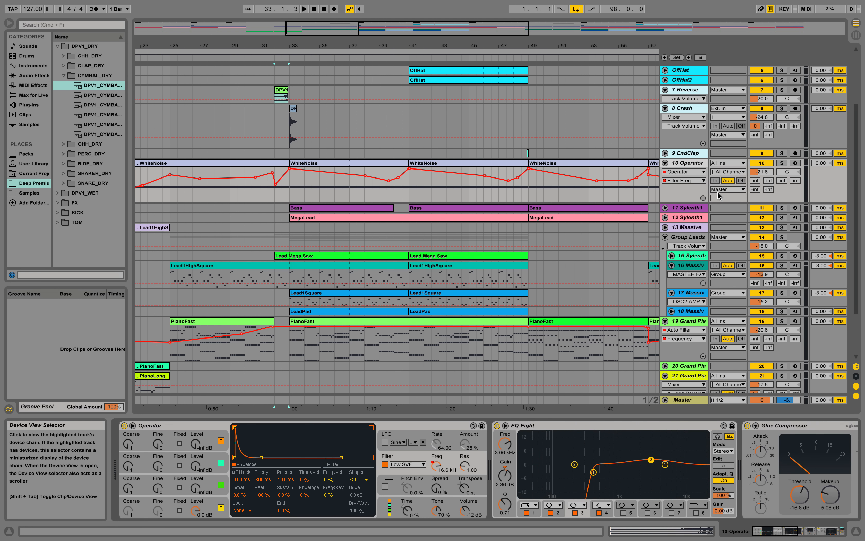
left_click(665, 163)
scroll(576, 175, "up", 4)
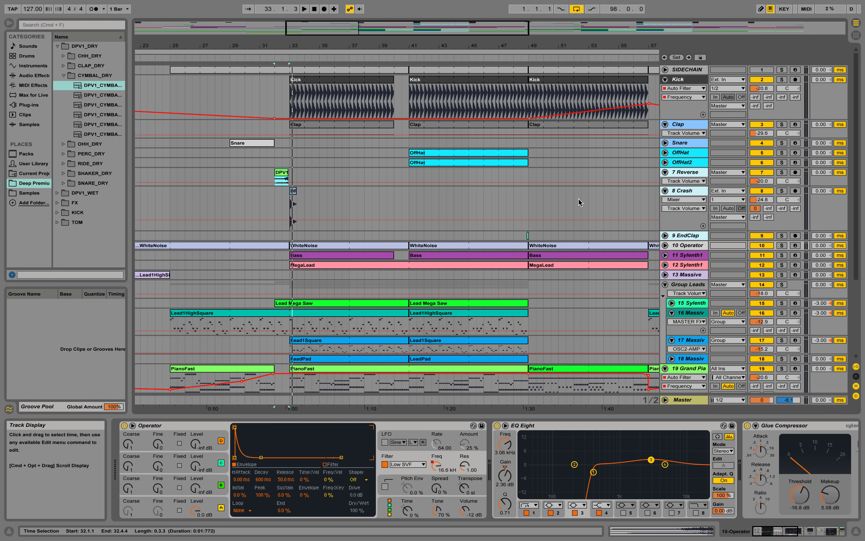
Step: Show the OffHat track's devices and set the playback start to bar 41, where the OffHat clips begin
left_click(667, 155)
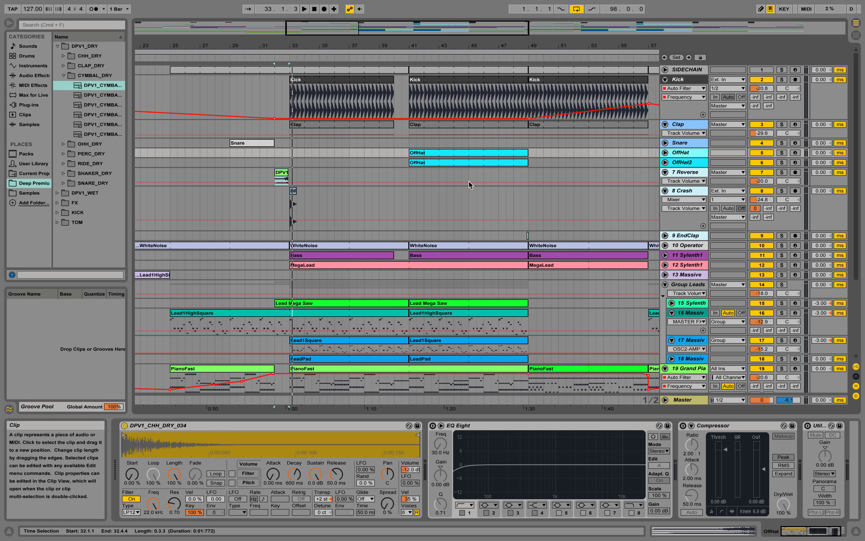
left_click(411, 177)
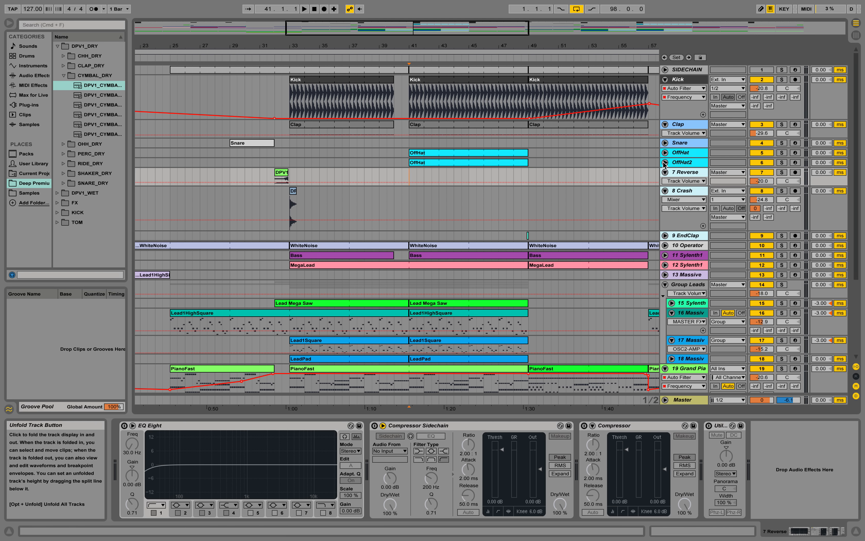
Step: Unfold the OffHat2 track, audition it from bar 41 with OffHat and Kick soloed, and clear the solos
left_click(664, 162)
left_click(696, 166)
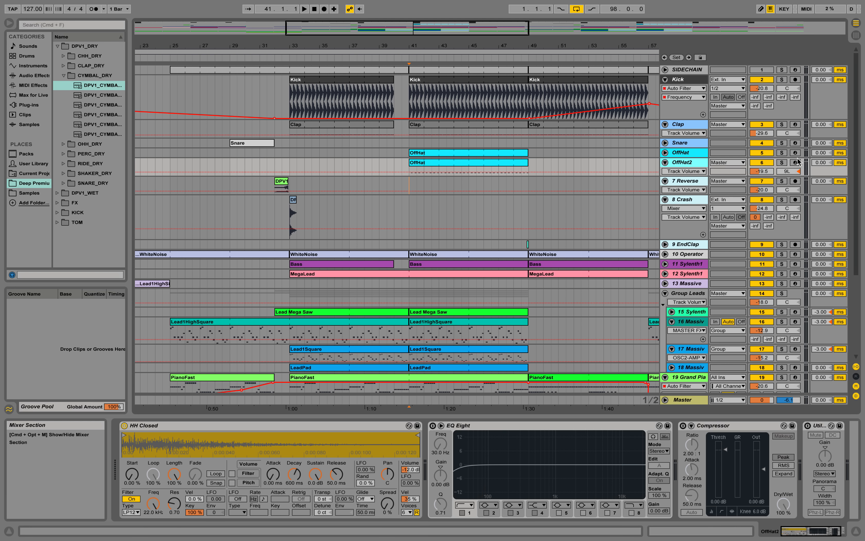
left_click(784, 163)
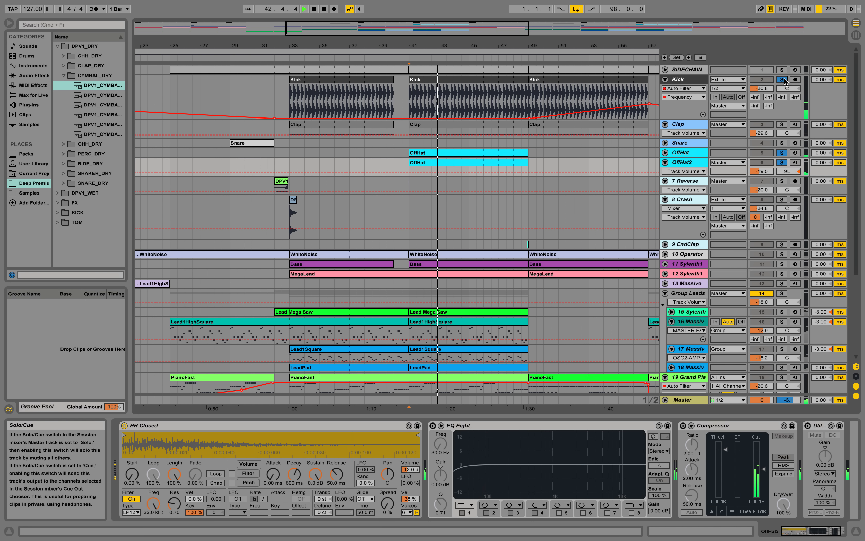
left_click(782, 79)
key("space")
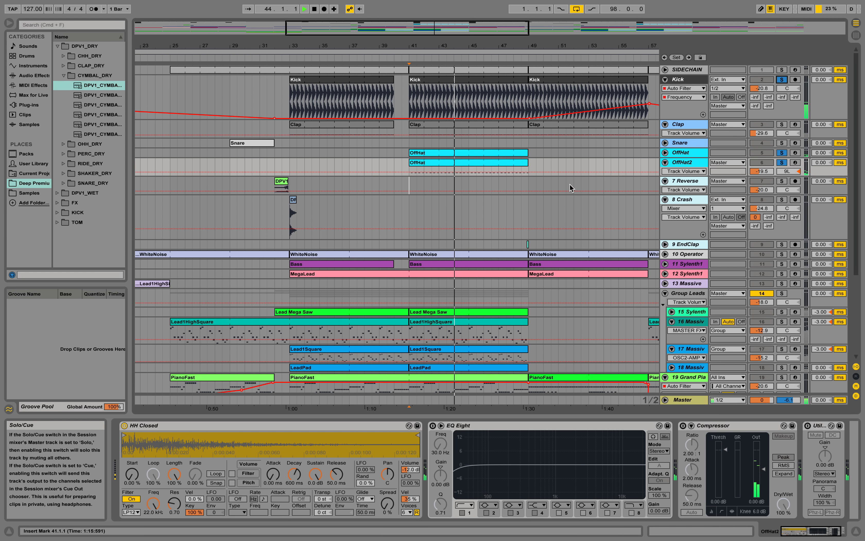
double_click(519, 163)
left_click_drag(324, 298, 731, 394)
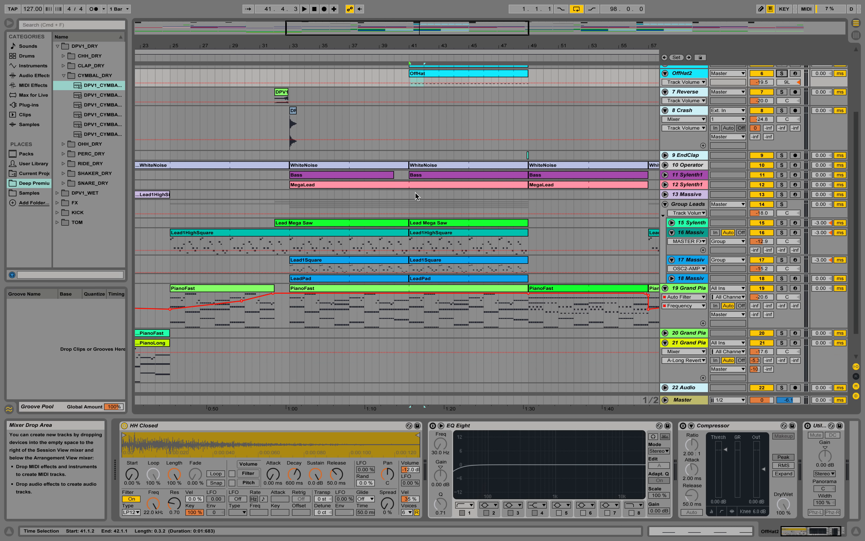
Step: Show the 19 Grand Piano track's devices and examine its Grand Piano Equal Bright instrument rack at the chain's start
scroll(416, 196, "up", 3)
scroll(428, 239, "up", 2)
scroll(429, 238, "down", 7)
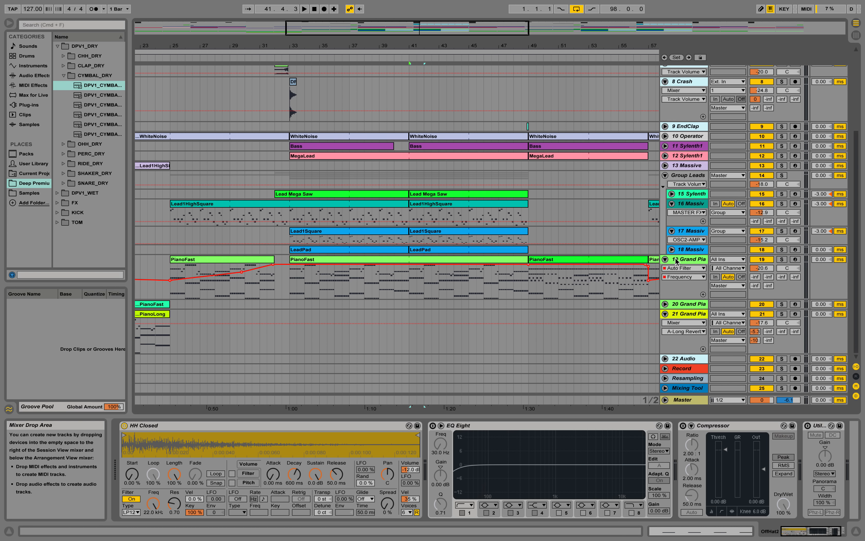
left_click(687, 267)
left_click(687, 265)
left_click(372, 284)
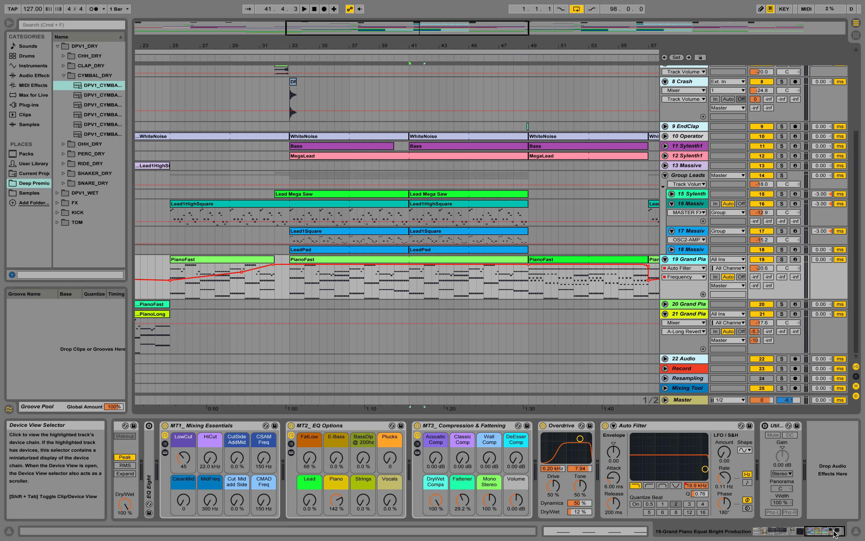
left_click_drag(836, 532, 747, 538)
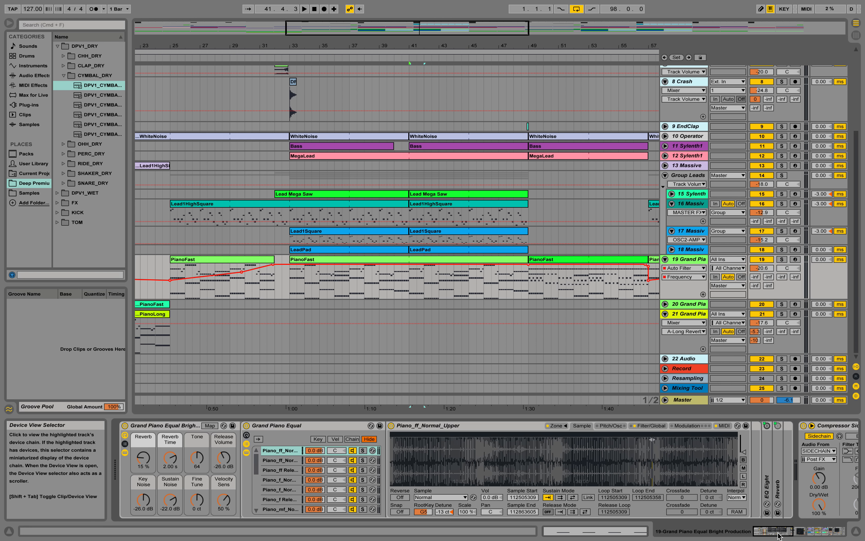
Step: Examine the piano's effects from Compressor Sidechain through the MT1, MT2 and MT3 racks to Overdrive and Auto Filter
left_click(803, 535)
left_click_drag(802, 536, 810, 536)
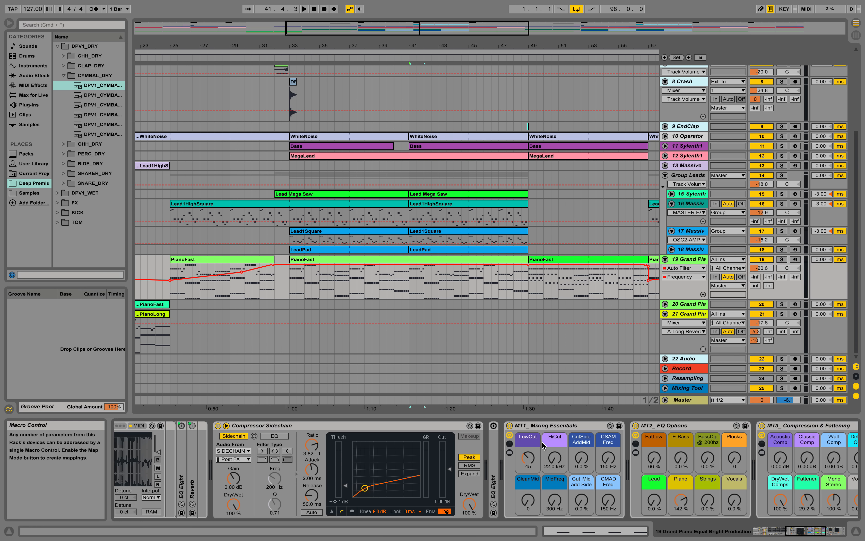
left_click(533, 426)
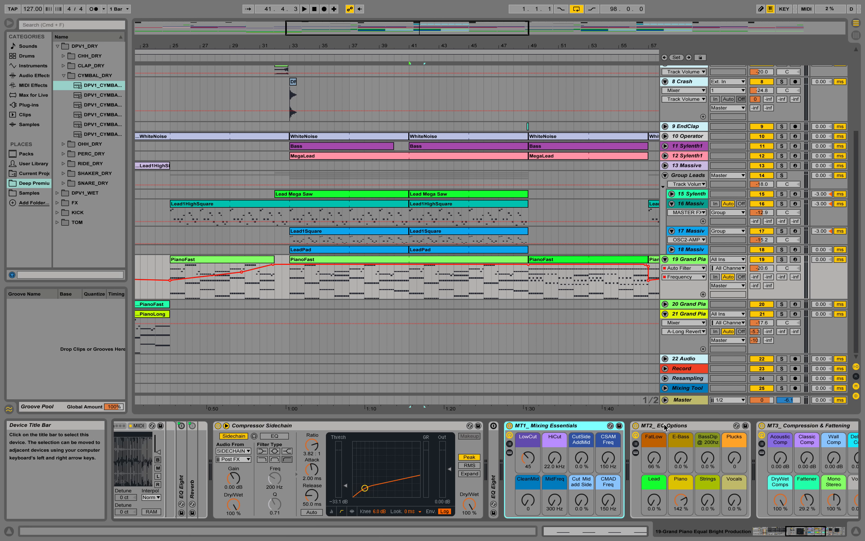
left_click_drag(801, 529, 807, 530)
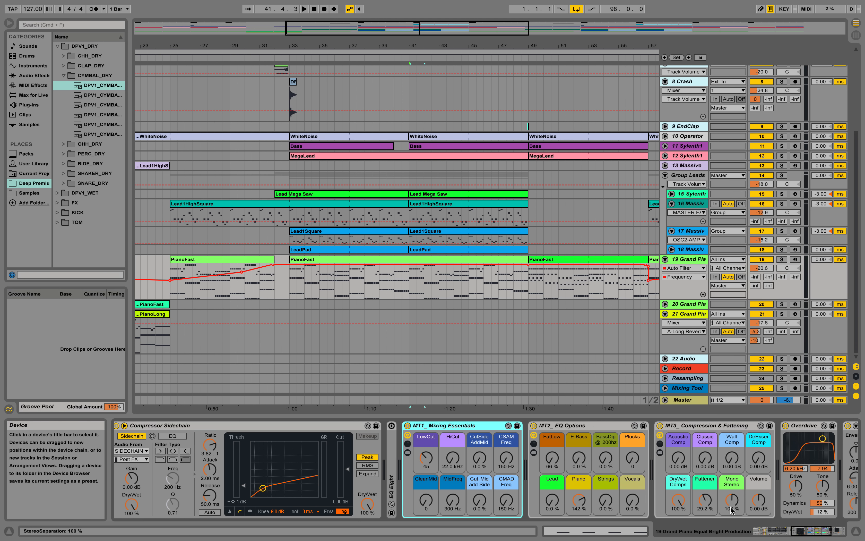
left_click(818, 532)
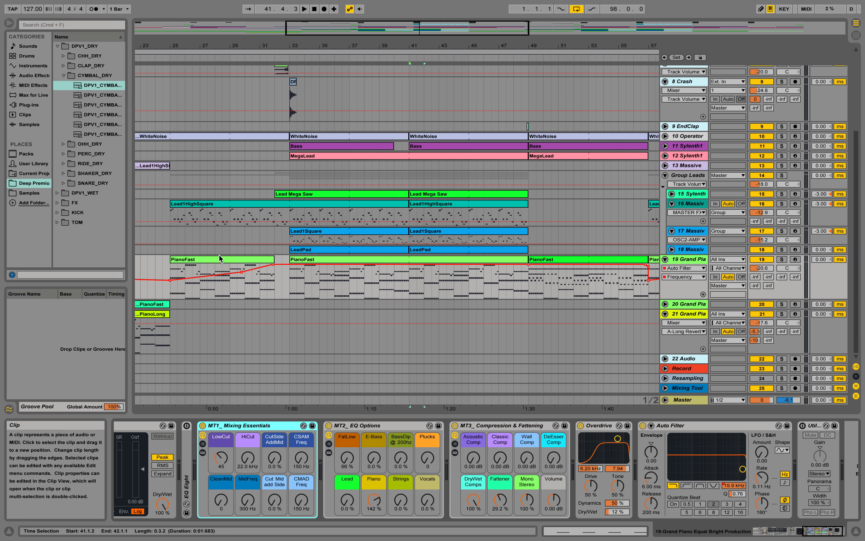
Step: Solo the 19 Grand Piano track, play it from bar 33 and open the PianoFast clip's notes
left_click(292, 285)
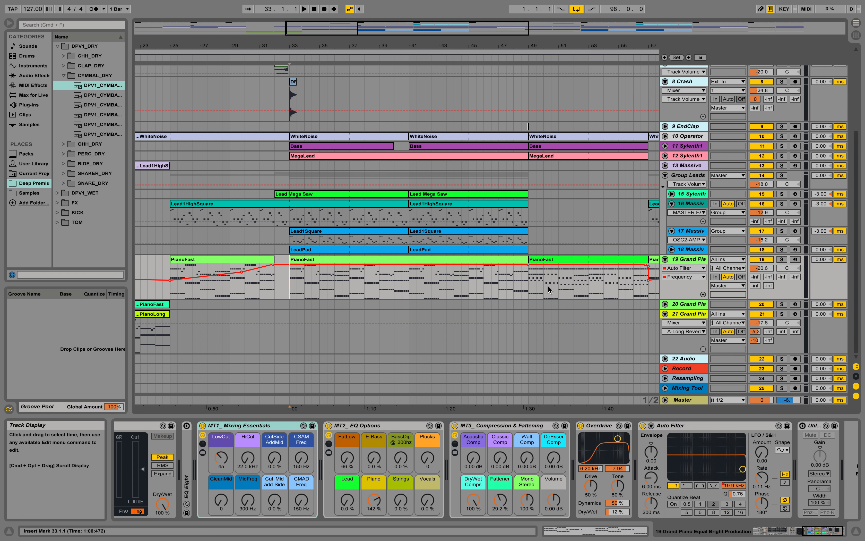
left_click(782, 260)
key("space")
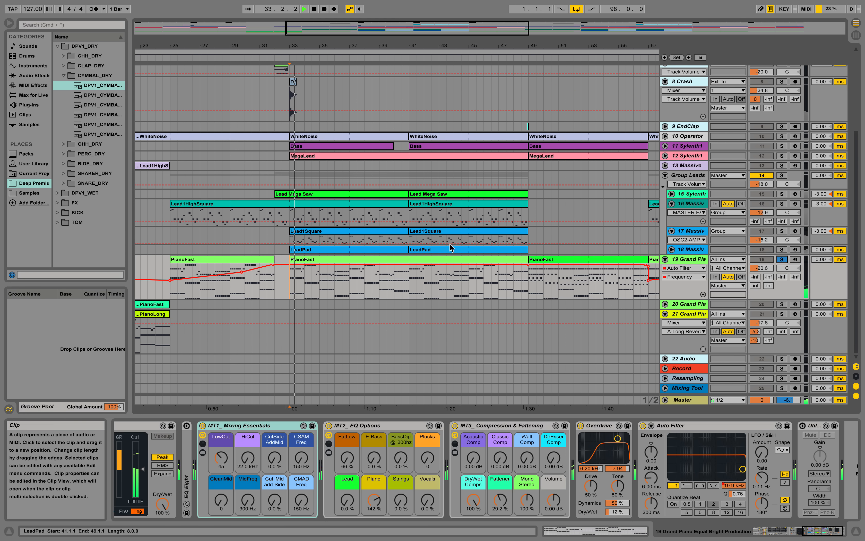
double_click(418, 258)
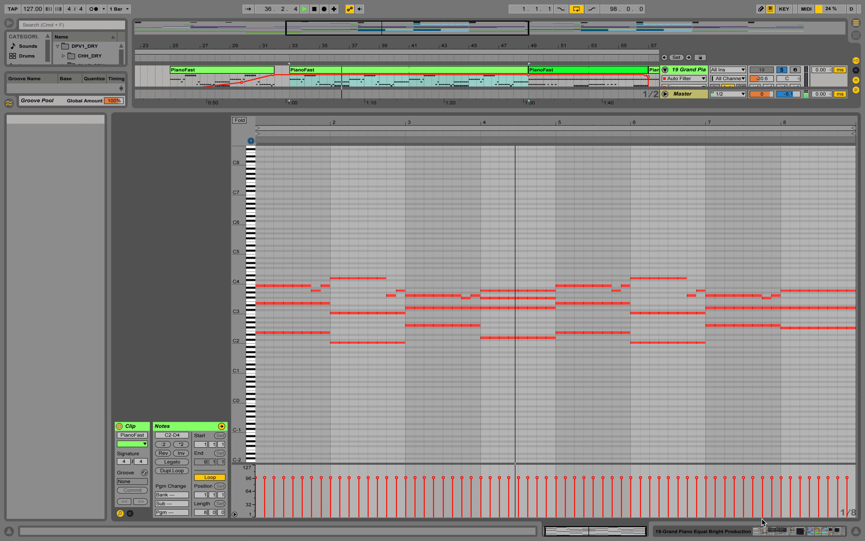
Step: Return to the piano's devices, compare the sound with Compressor Sidechain switched off and back on, and stop playback
left_click(777, 531)
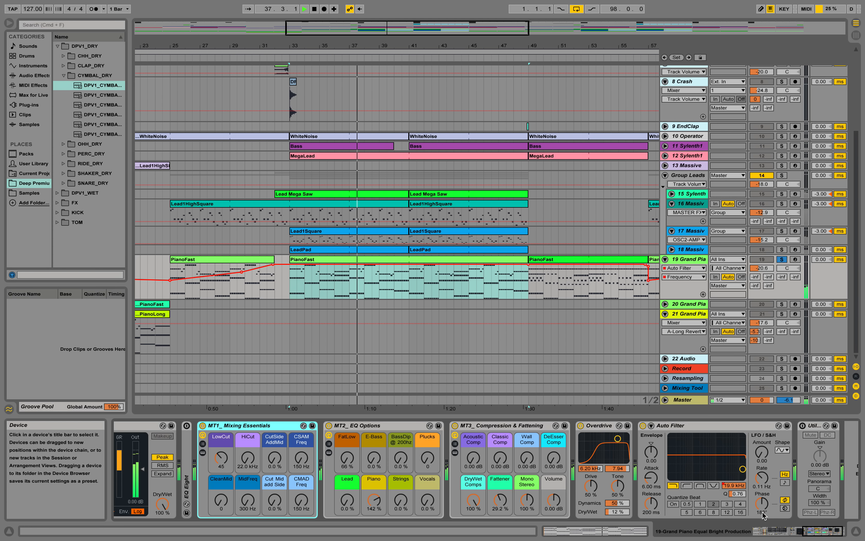
left_click_drag(823, 531, 795, 531)
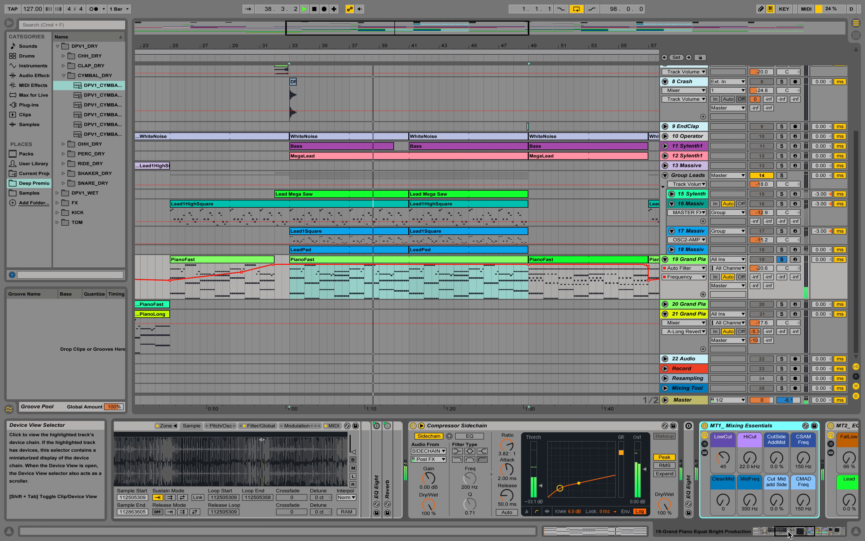
left_click(414, 425)
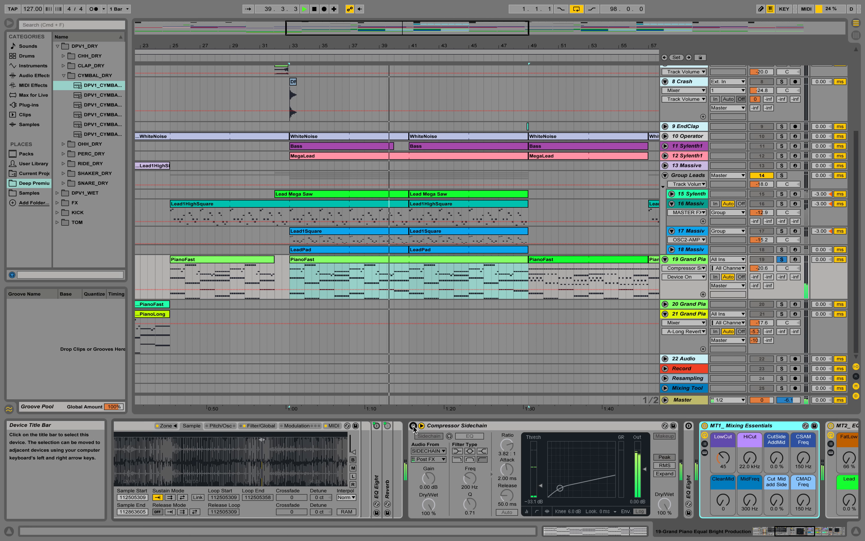
left_click(413, 426)
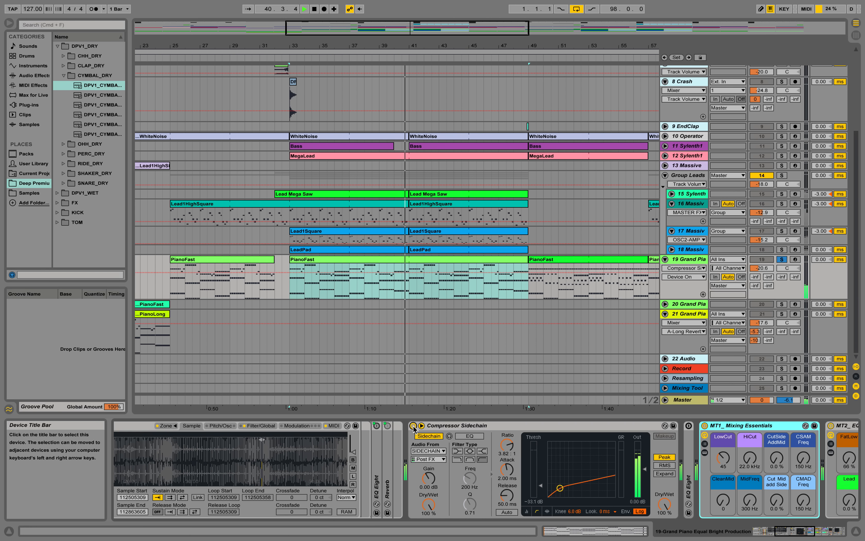
key("space")
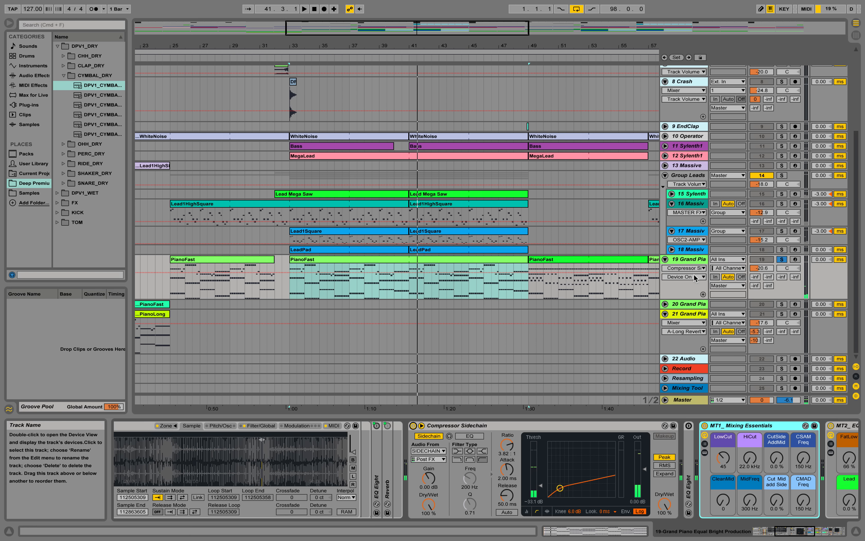
Step: Show the Auto Filter frequency automation on the 19 Grand Piano and unfolded Master tracks across a wider stretch of the arrangement
left_click_drag(771, 533, 817, 536)
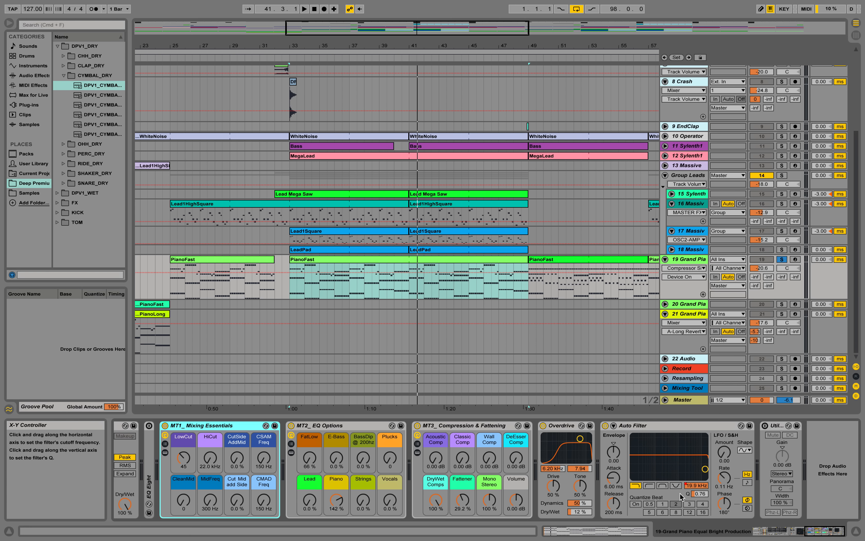
left_click(690, 487)
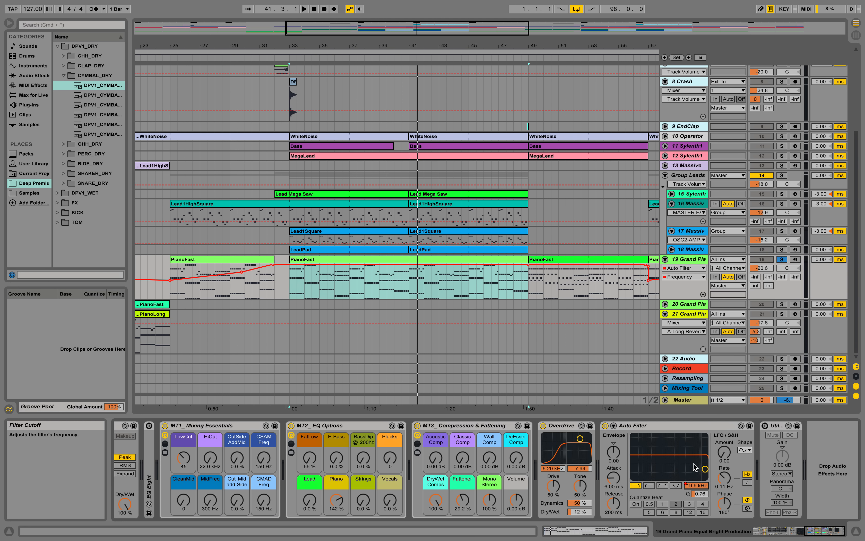
left_click(684, 400)
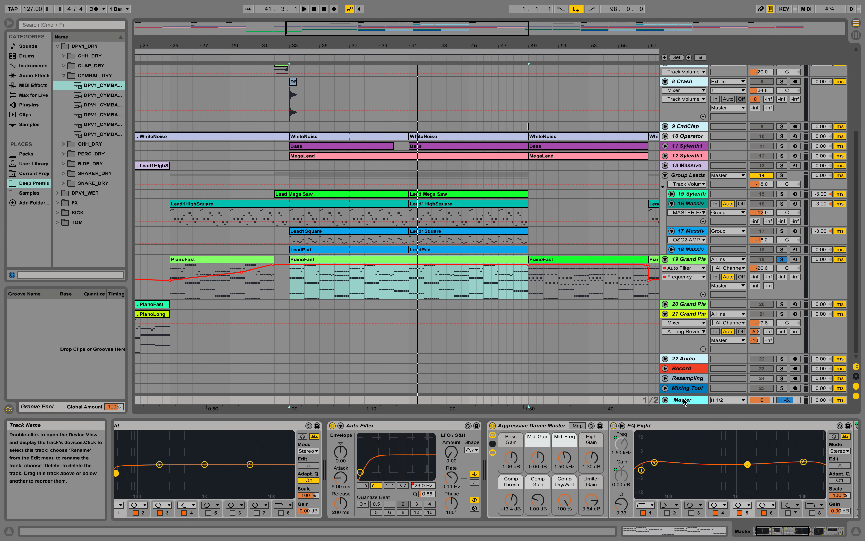
left_click(665, 400)
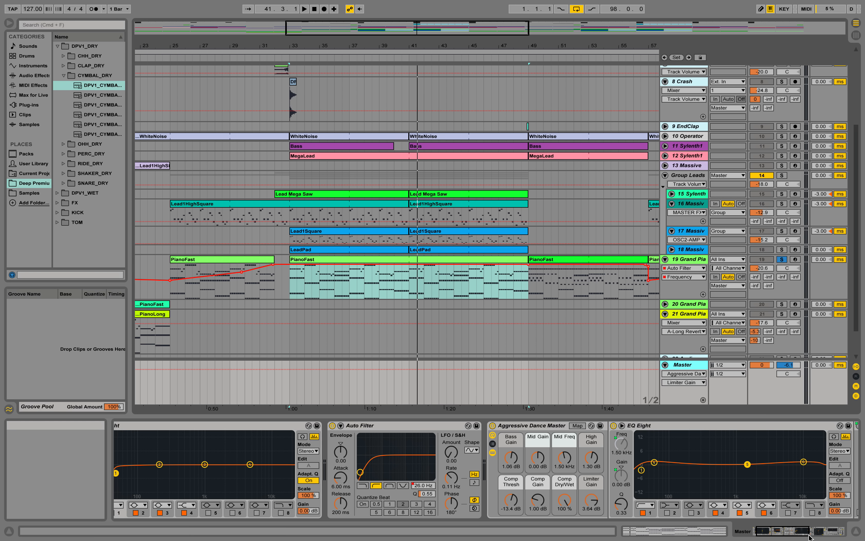
left_click_drag(785, 533, 780, 533)
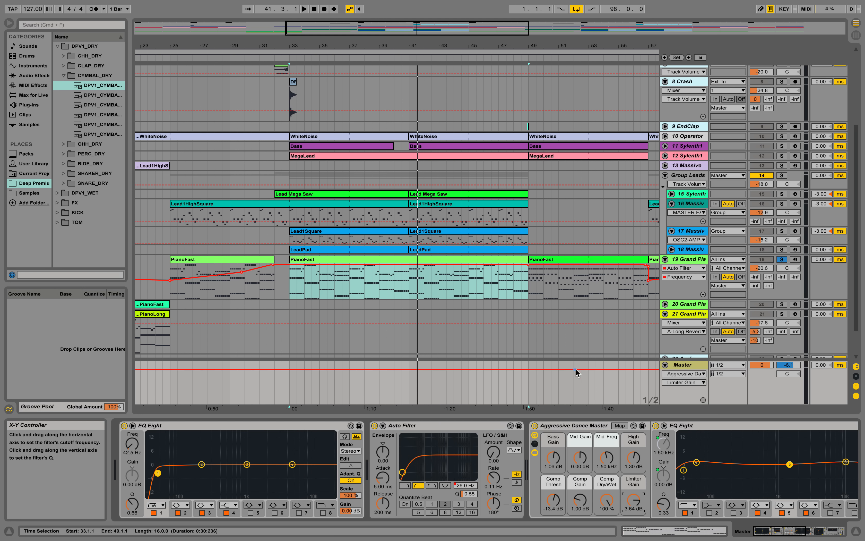
left_click(461, 488)
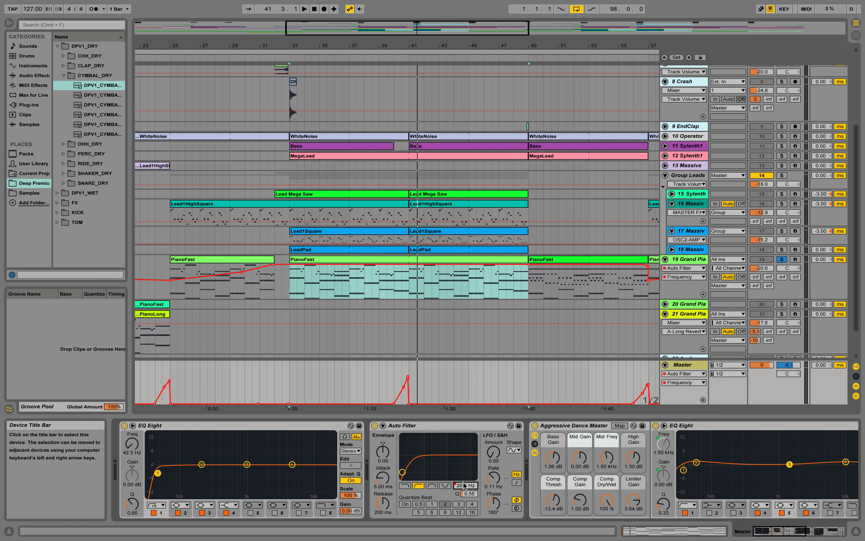
left_click_drag(389, 45, 443, 24)
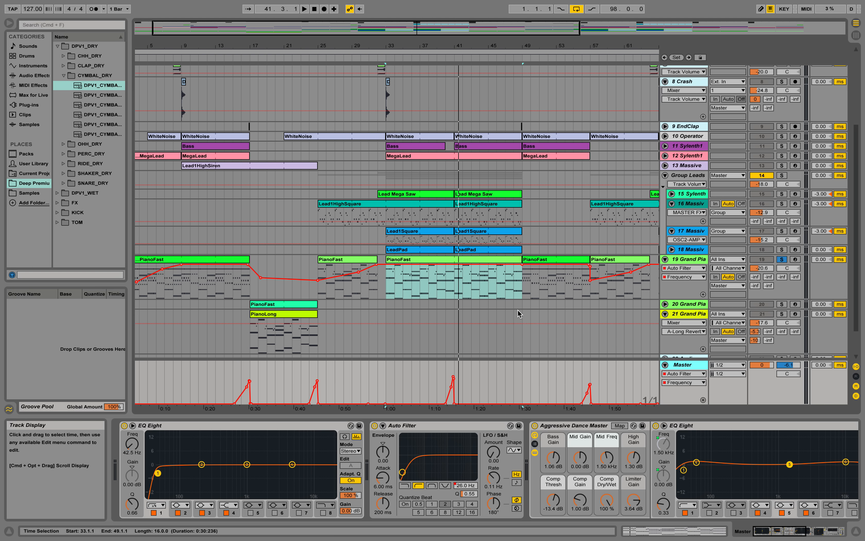
left_click(703, 262)
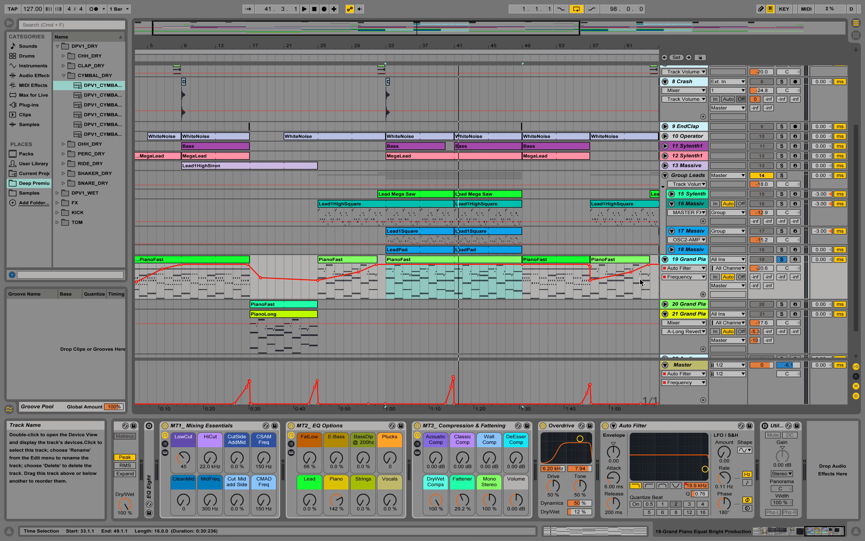
Step: Solo the 21 Grand Piano track, play its PianoLong clip from bar 17, view the clip's notes and stop playback
scroll(563, 313, "down", 2)
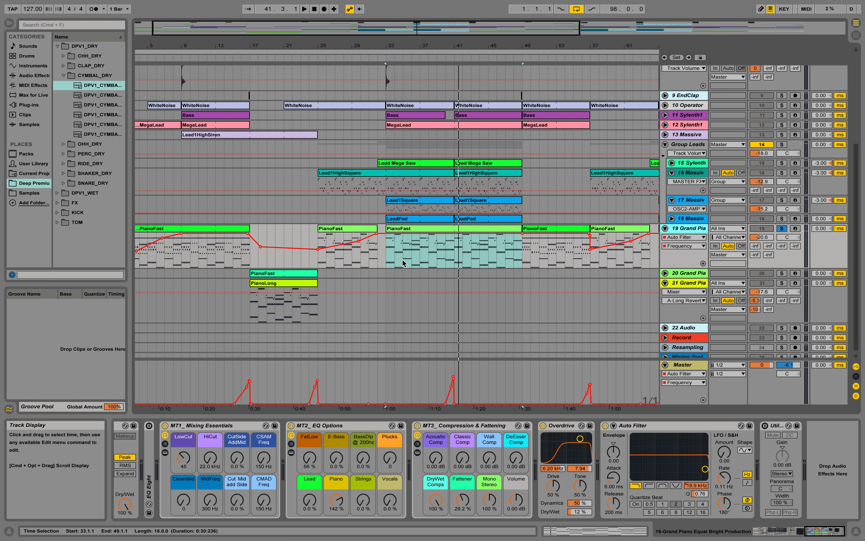
left_click(684, 284)
left_click(785, 283)
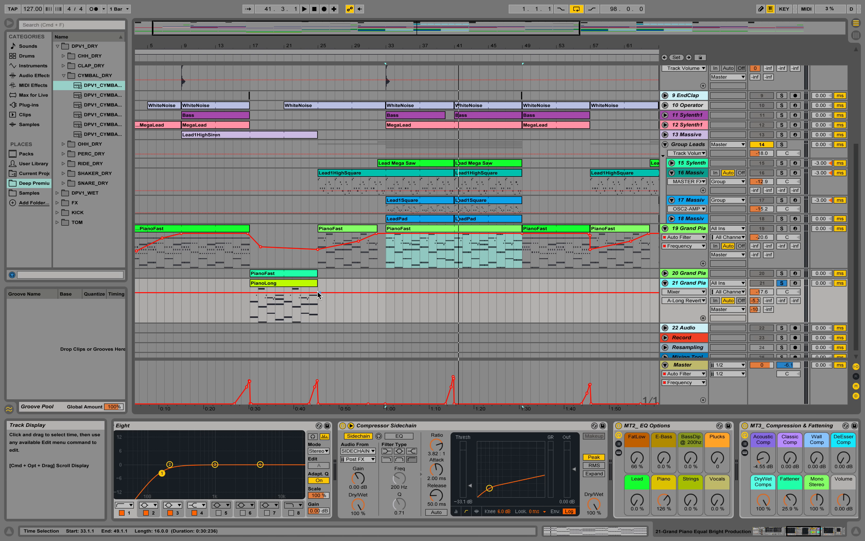
left_click(288, 284)
key("space")
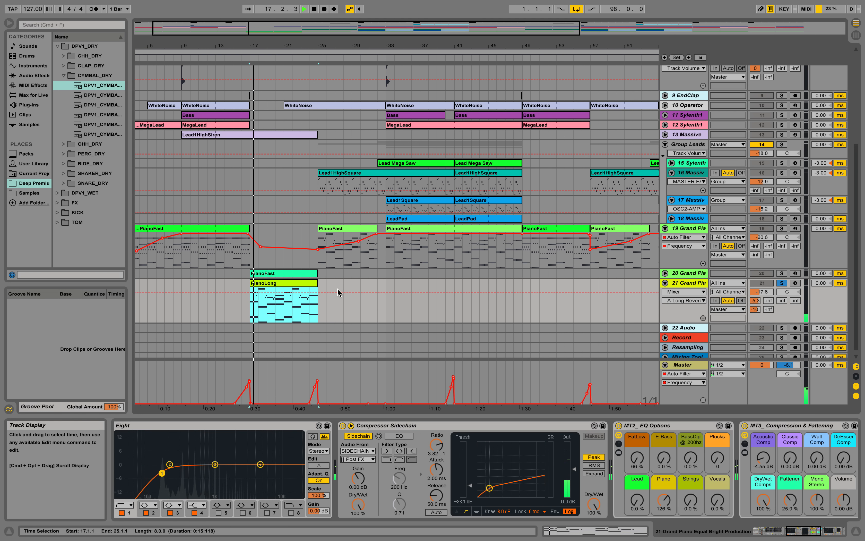
double_click(287, 287)
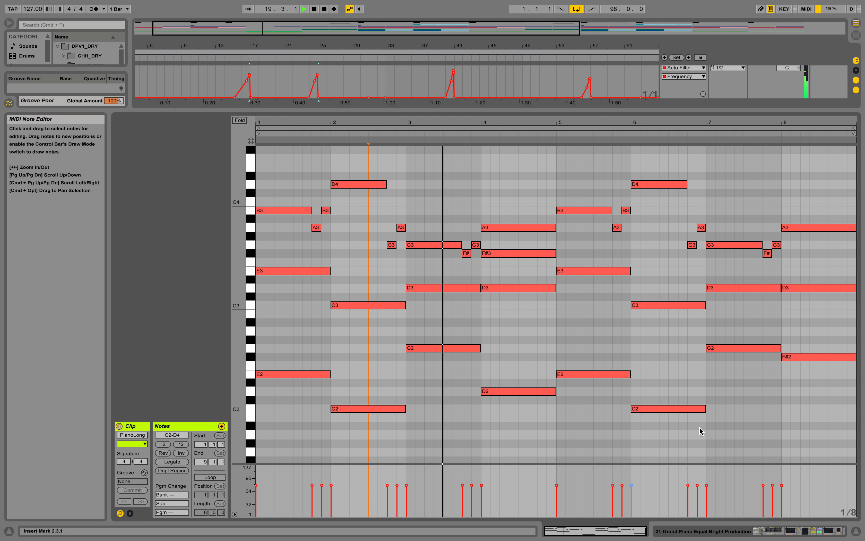
key("space")
Step: Examine the 21 Grand Piano track's EQ Eight, Compressor Sidechain, MT2 and MT3 racks, and Auto Filter
left_click(797, 533)
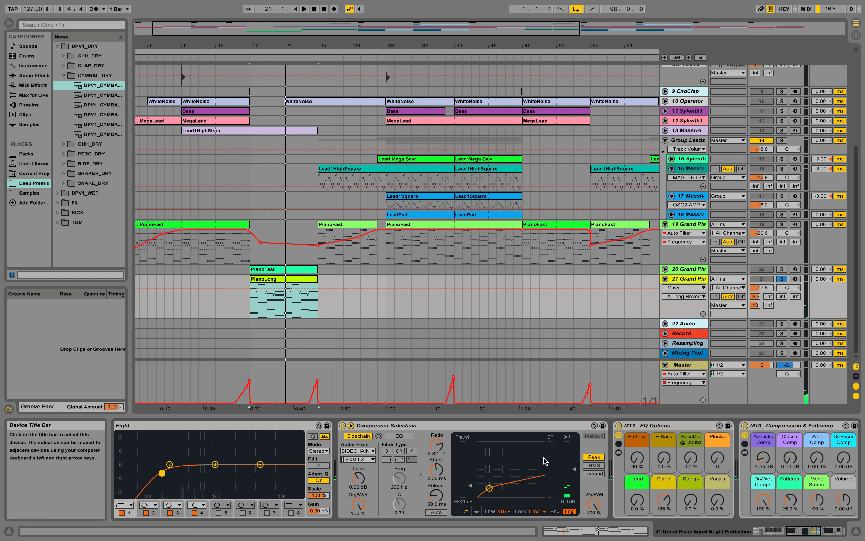
left_click_drag(799, 533, 824, 535)
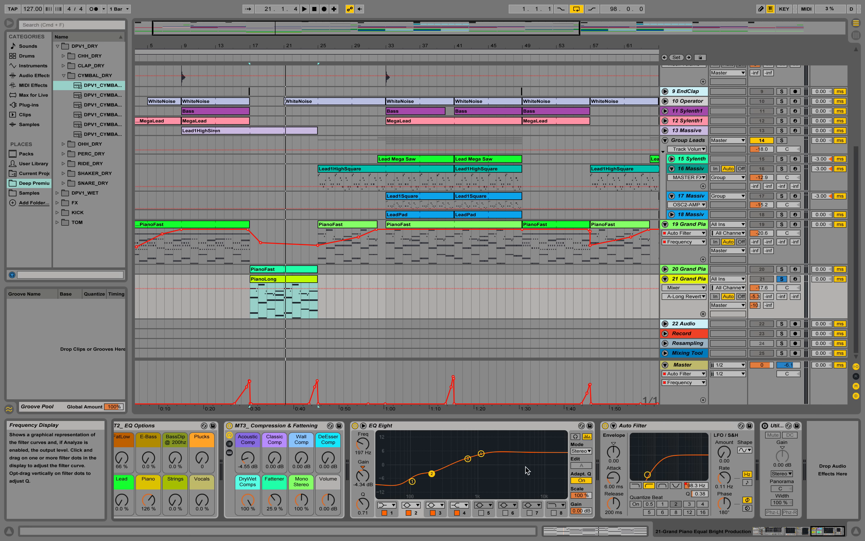
left_click(804, 531)
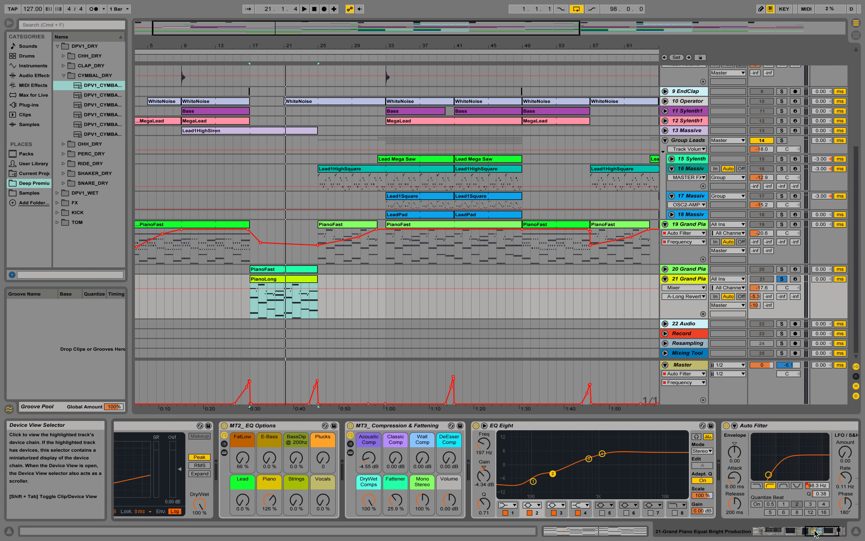
left_click_drag(809, 533, 793, 531)
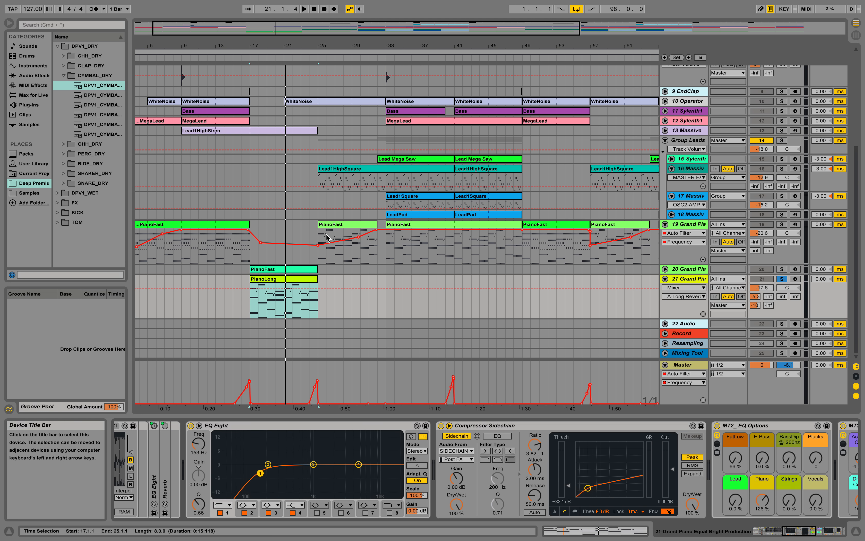
Step: Fold the 21 Grand Piano track to compact the arrangement view
scroll(359, 179, "up", 5)
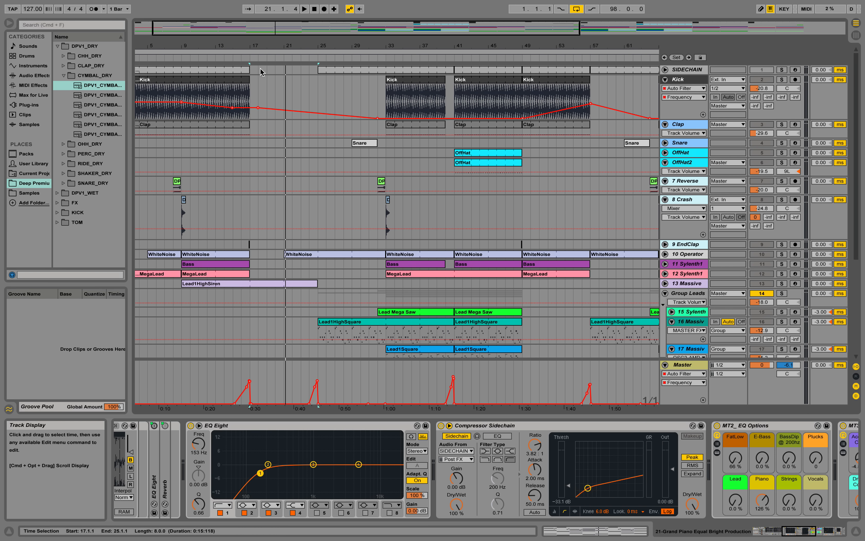
scroll(260, 72, "down", 5)
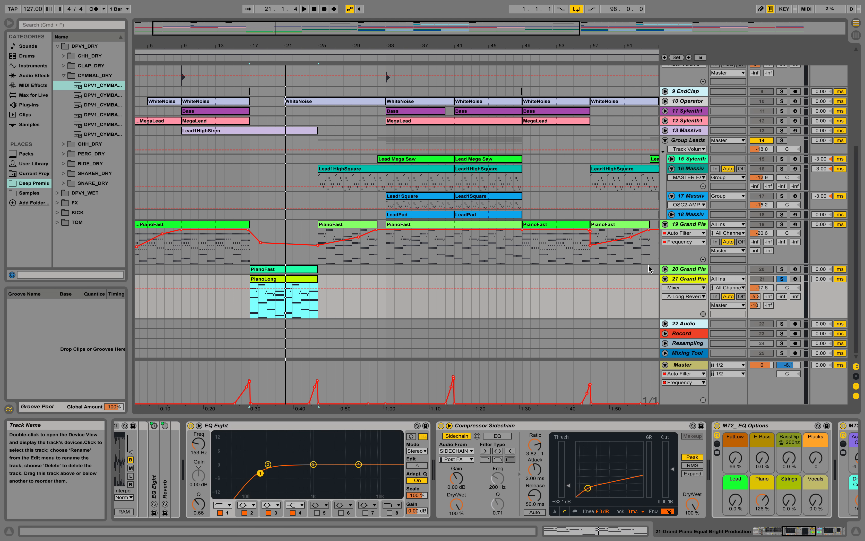
left_click(665, 279)
scroll(669, 264, "up", 2)
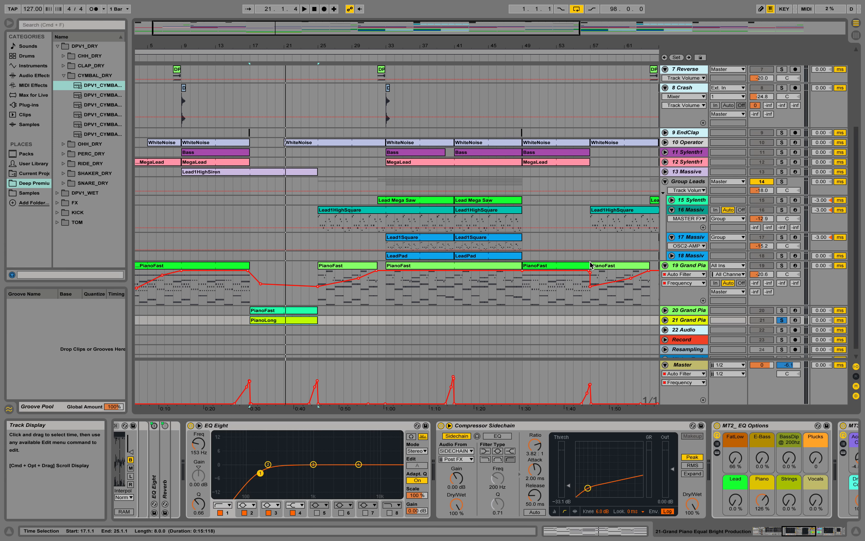
Step: Select the 18 Massive track's LeadPad clip at bar 33, unfold and solo the track, and play it briefly
left_click(431, 256)
left_click(672, 255)
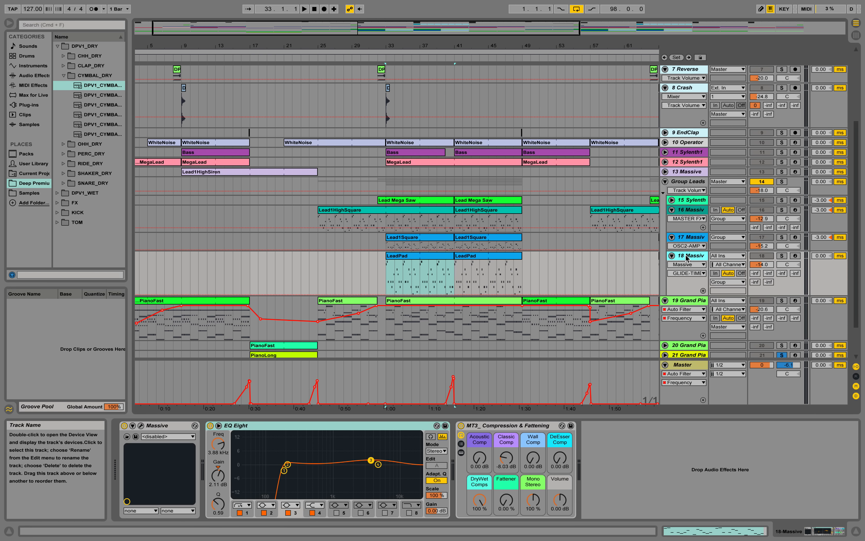
left_click(782, 256)
key("space")
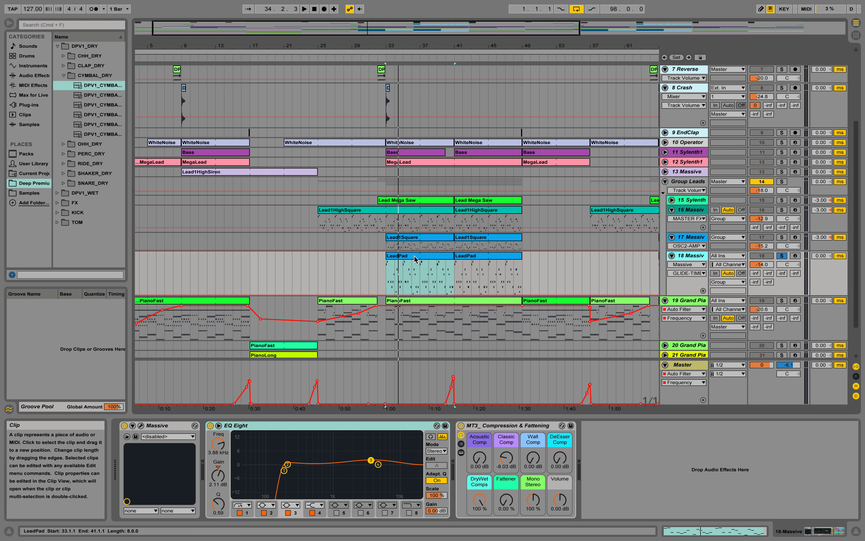
Step: Inspect the 18 Massive track's synth patch, close its window, and play the LeadPad clip from bar 33 again before stopping
left_click(141, 426)
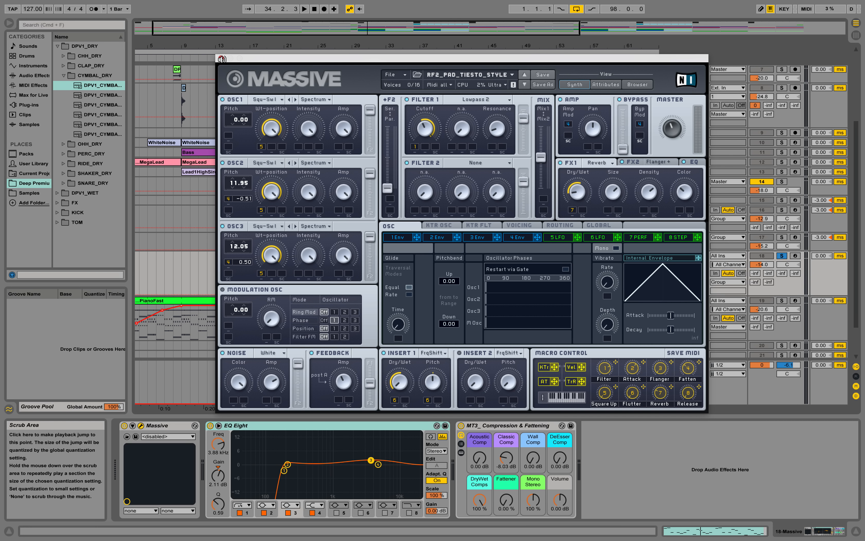
left_click(141, 425)
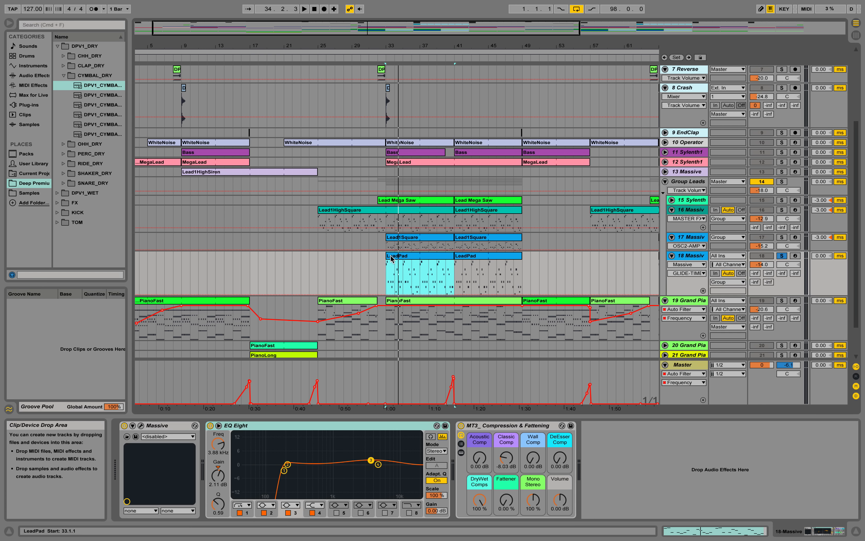
key("space")
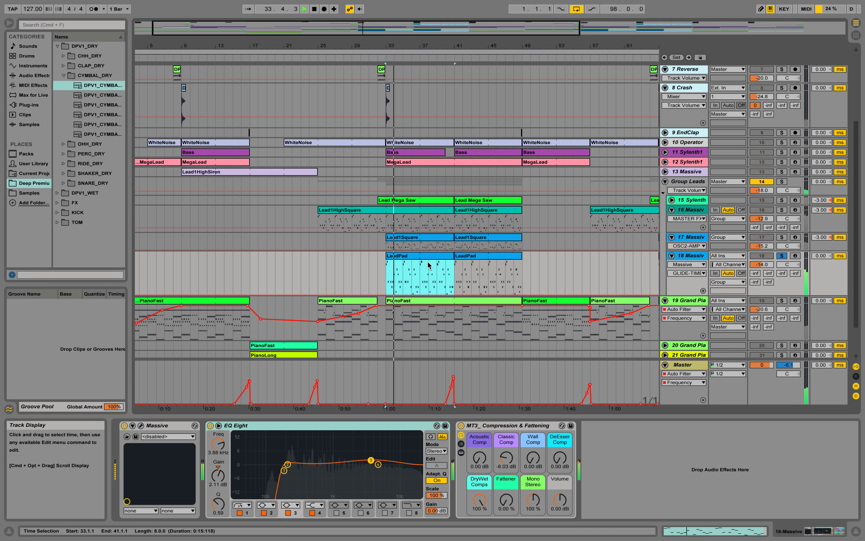
double_click(423, 255)
key("space")
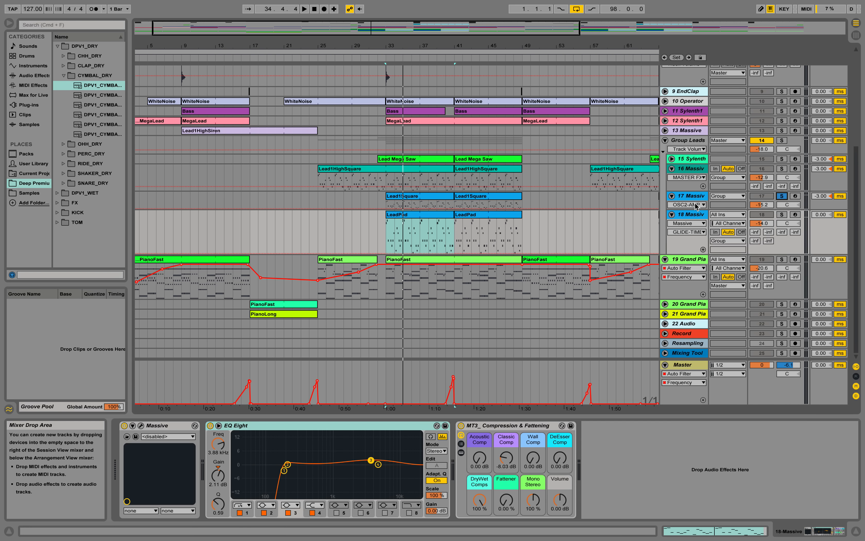
Step: Audition the soloed 17 Massive track from bar 33 with its synth patch open, stop playback and close the synth window
left_click(690, 197)
key("space")
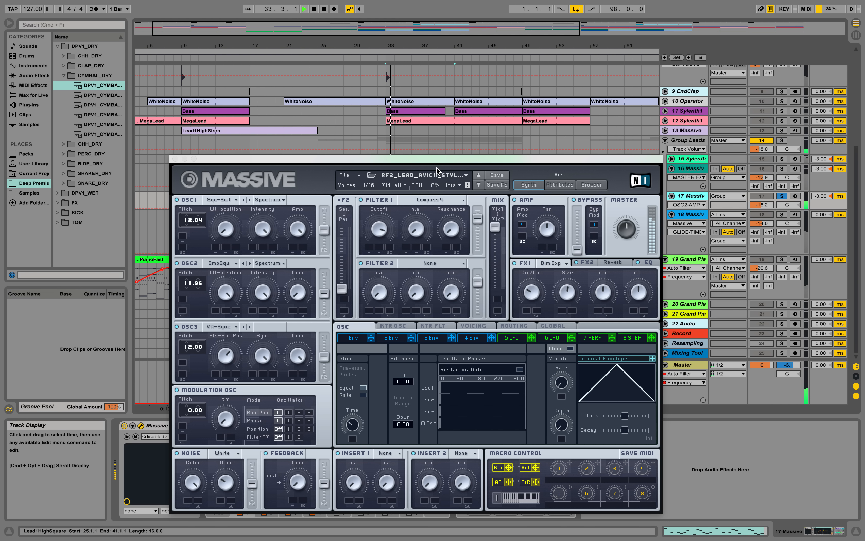
left_click_drag(537, 160, 488, 98)
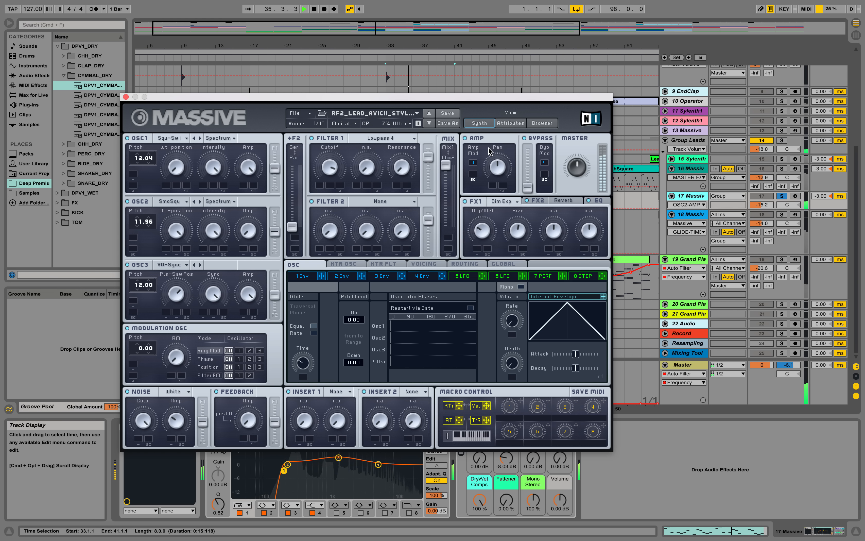
key("space")
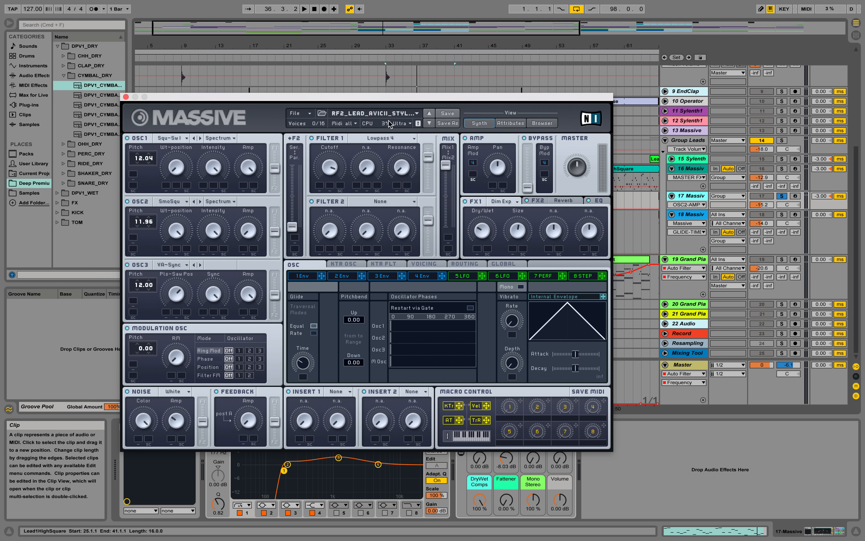
left_click(125, 96)
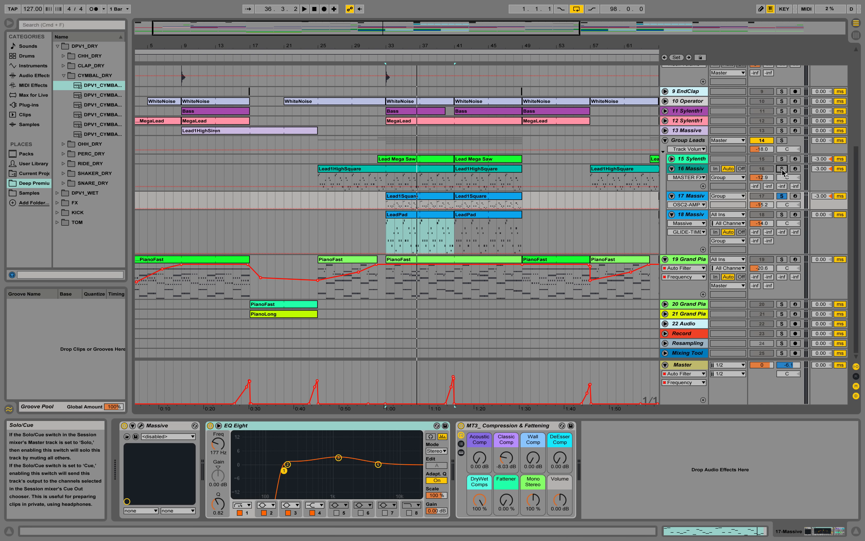
Step: Solo the 16 Massive track, play its Lead1HighSquare clip from bar 33 and stop playback
left_click(399, 175)
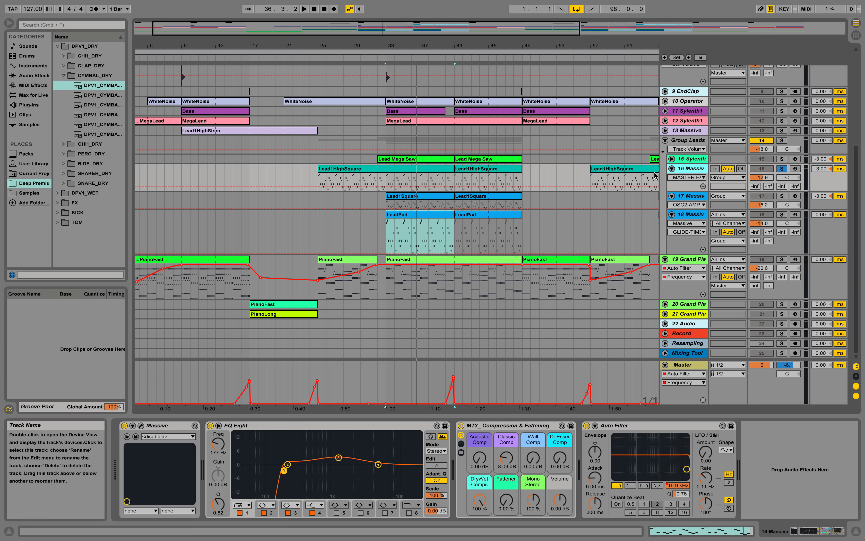
left_click(387, 182)
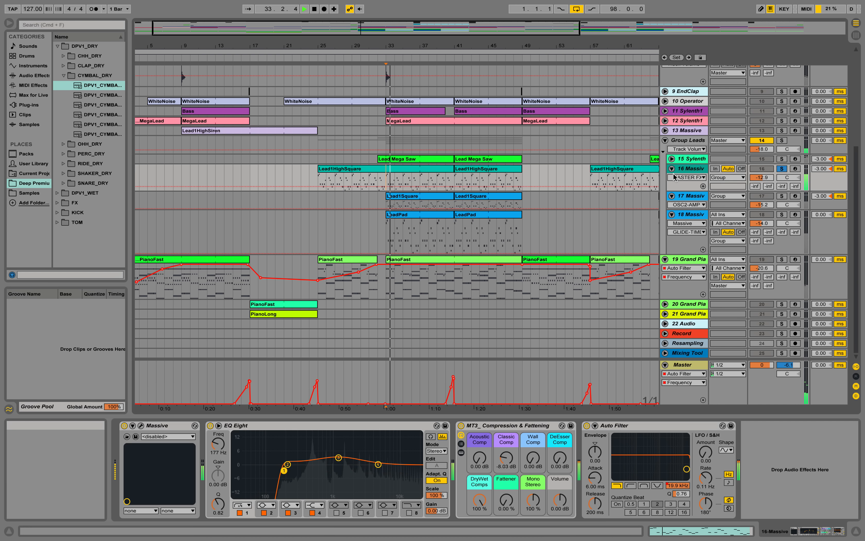
key("space")
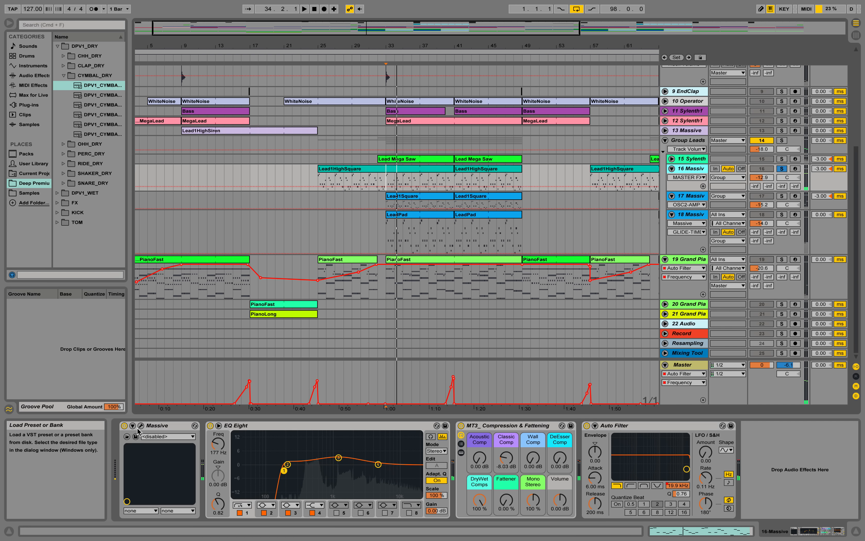
Step: Examine the 16 Massive track's synth patch, including its Voicing settings, and return to the OSC settings
left_click(141, 426)
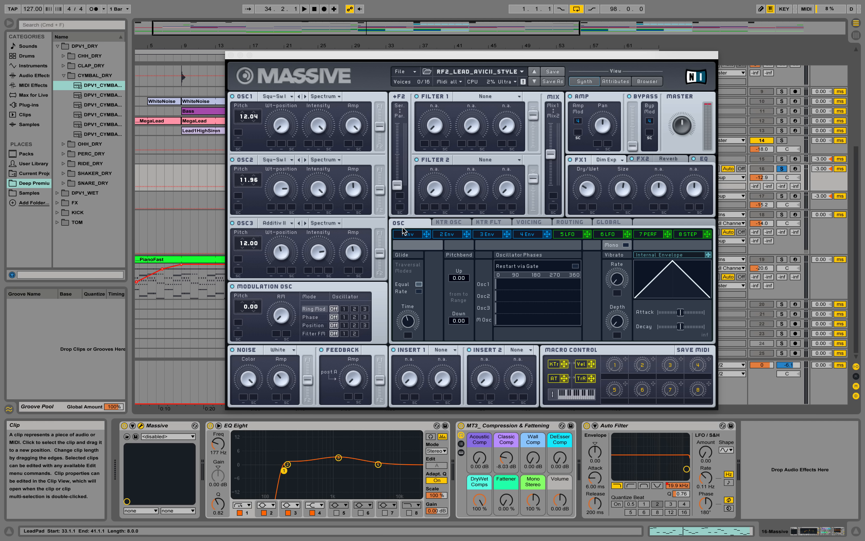
left_click(529, 224)
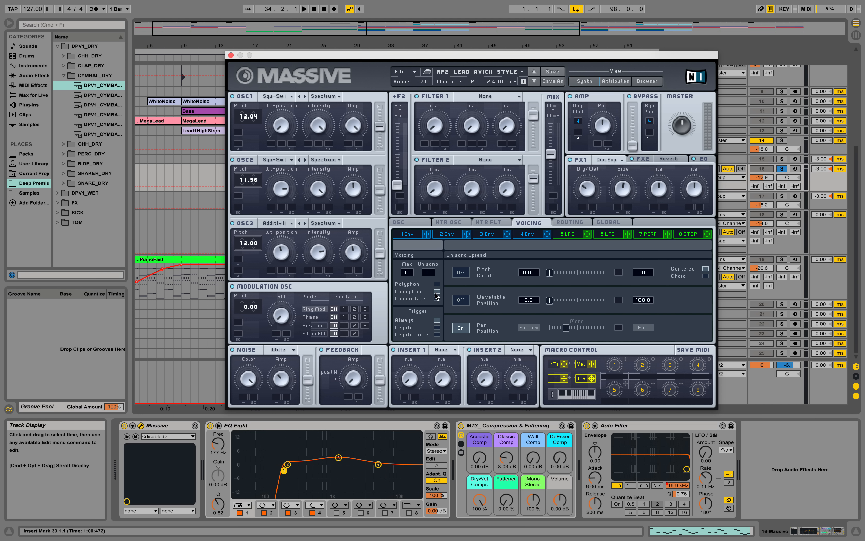
left_click(407, 223)
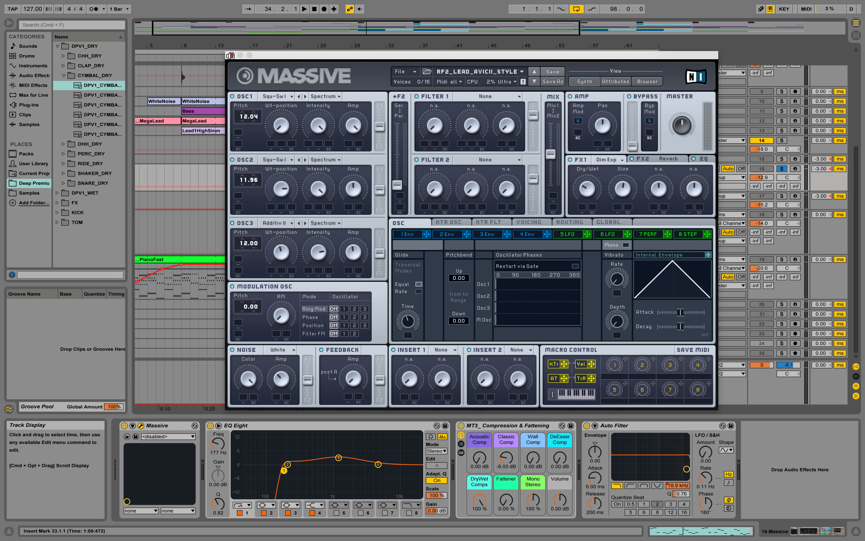
Step: Play the 16 Massive track again with the synth window open, close that window and stop playback
key("space")
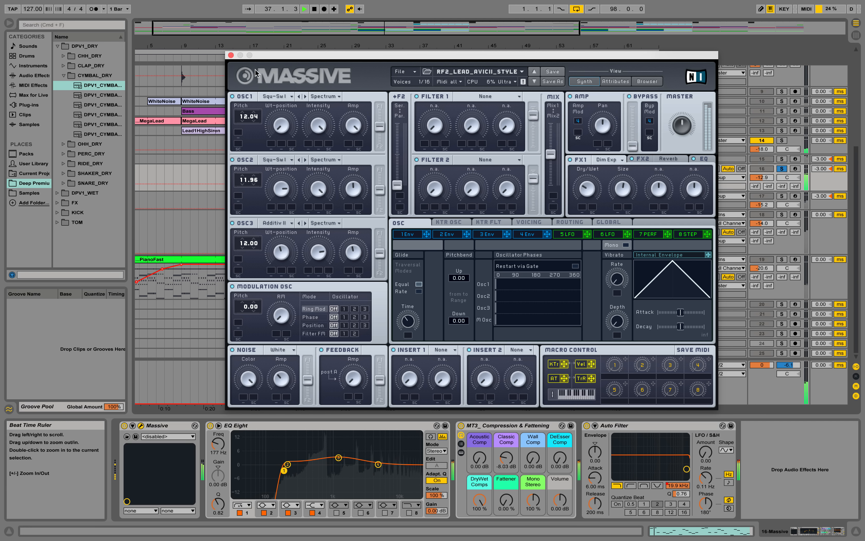
left_click(231, 55)
key("space")
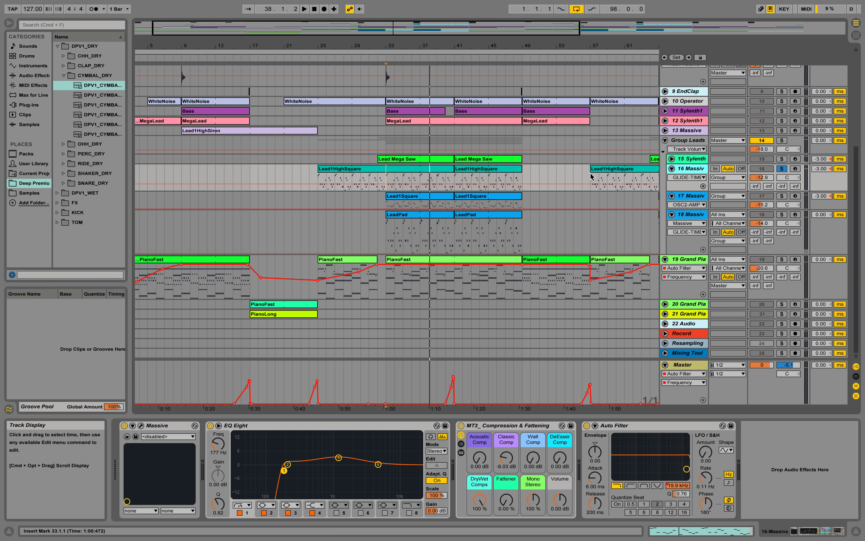
Step: Fold the 16, 17 and 18 Massive tracks
scroll(591, 176, "up", 1)
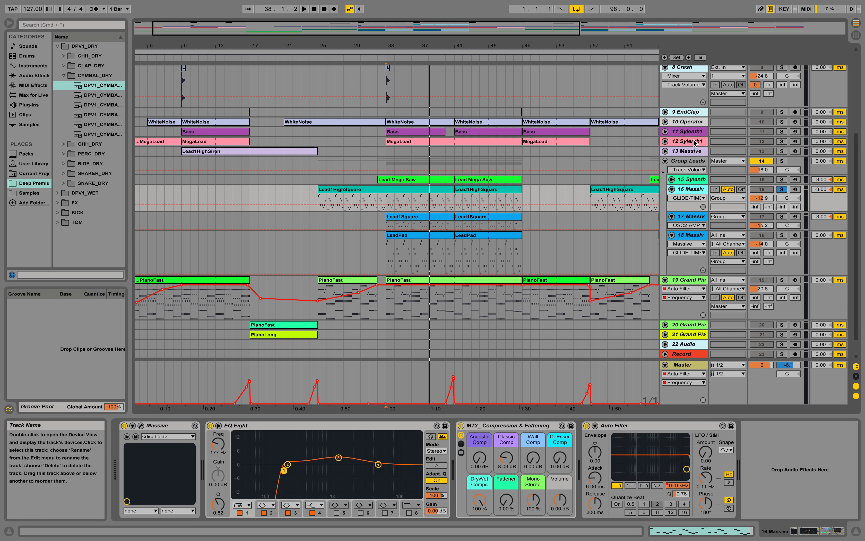
left_click(672, 190)
left_click(672, 205)
left_click(672, 217)
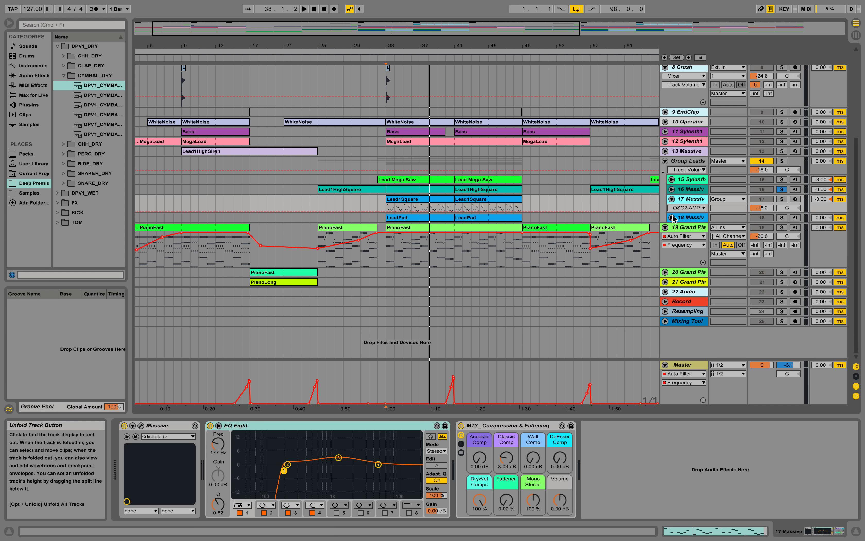
left_click(672, 199)
Step: Show the 15 Sylenth1 track's devices and audition the soloed Lead Mega Saw part from bar 33, then stop playback
left_click(682, 180)
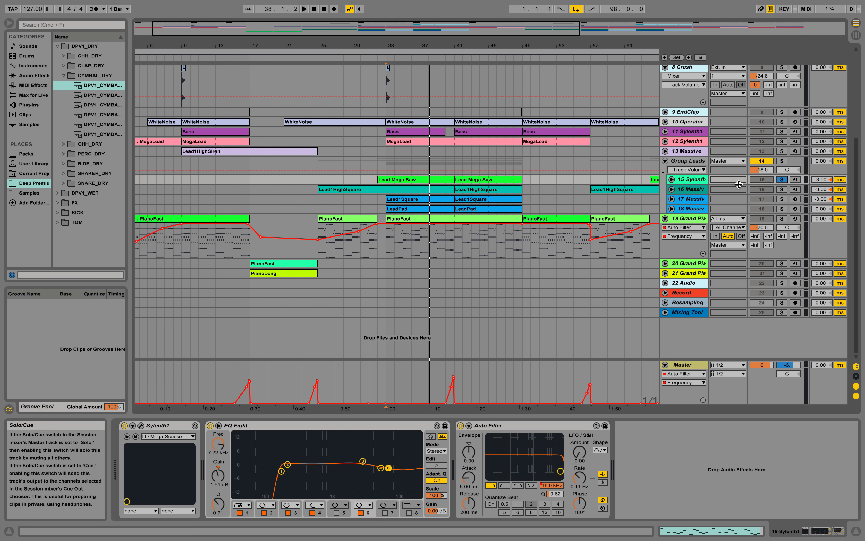
key("space")
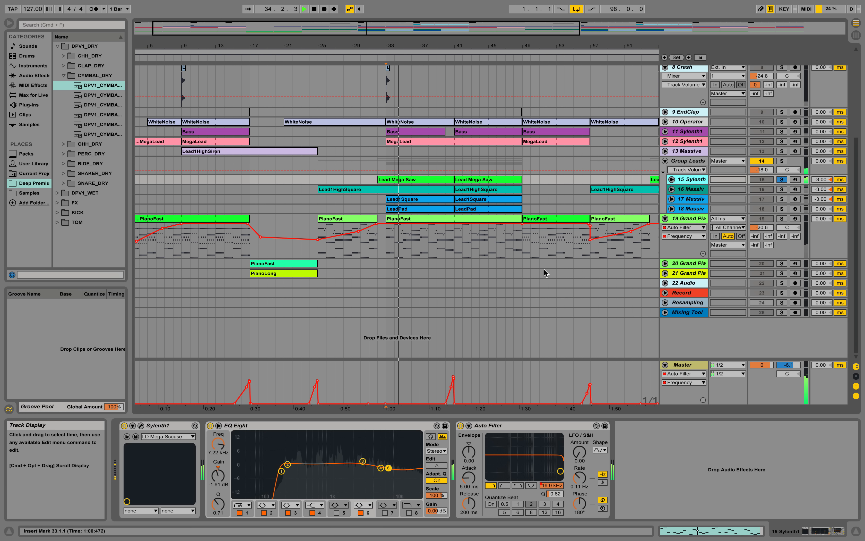
key("space")
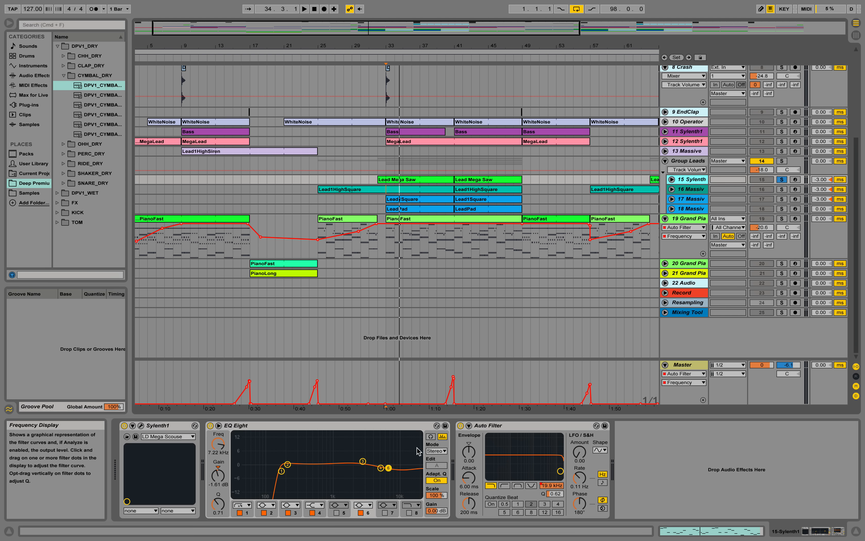
Step: Solo and unfold the 12 Sylenth1 track, and compare the MegaLead clip's notes with the PianoFast clip on track 19
left_click(693, 141)
left_click(781, 141)
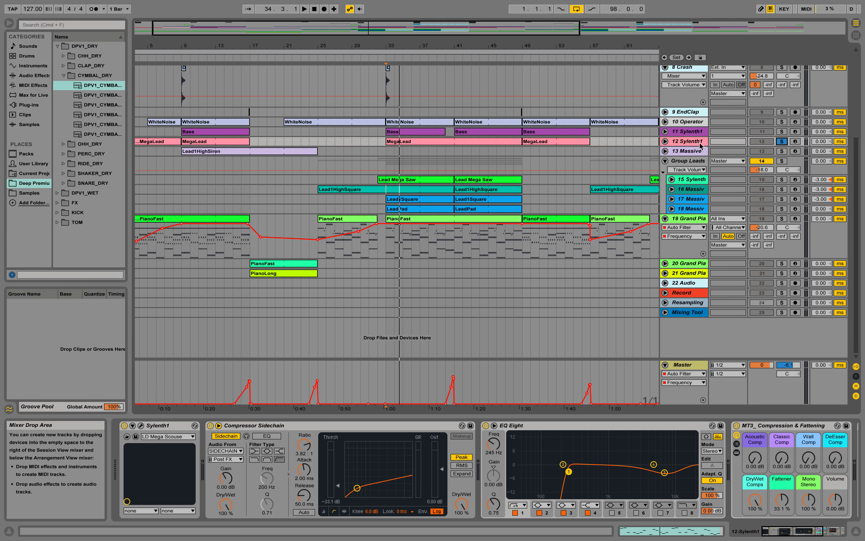
left_click(665, 141)
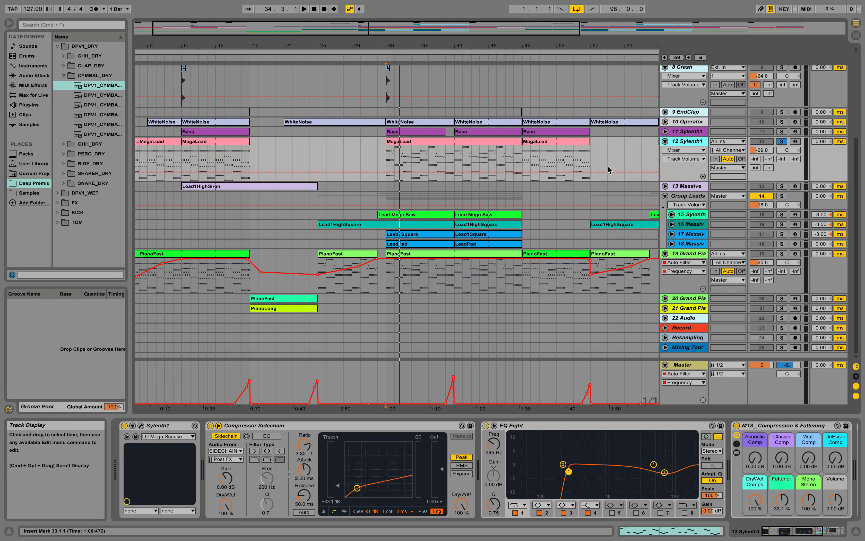
double_click(432, 150)
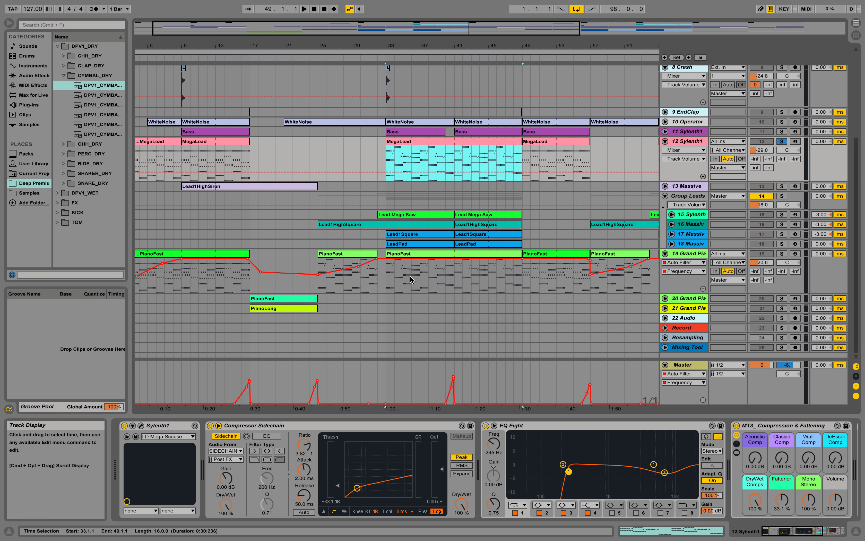
left_click(497, 291)
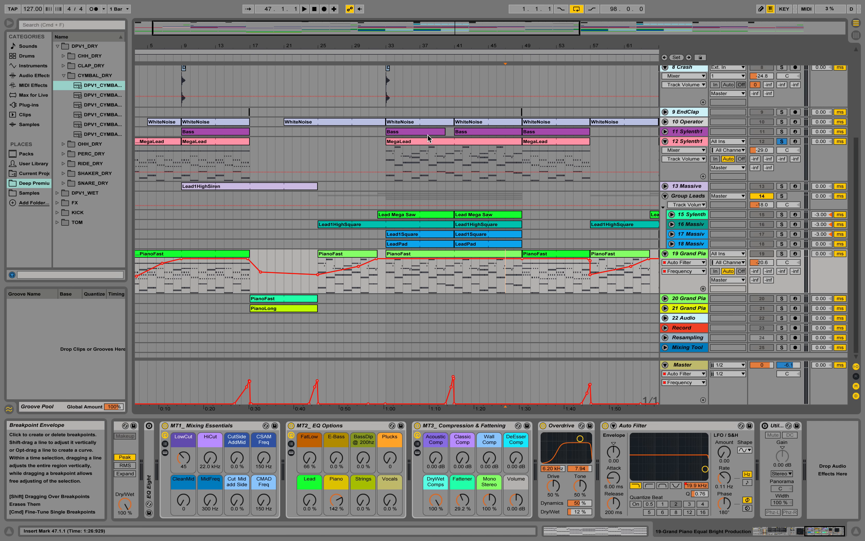
Step: Play the 12 Sylenth1 track's MegaLead clip from bar 33, view its device chain and stop playback
left_click(511, 145)
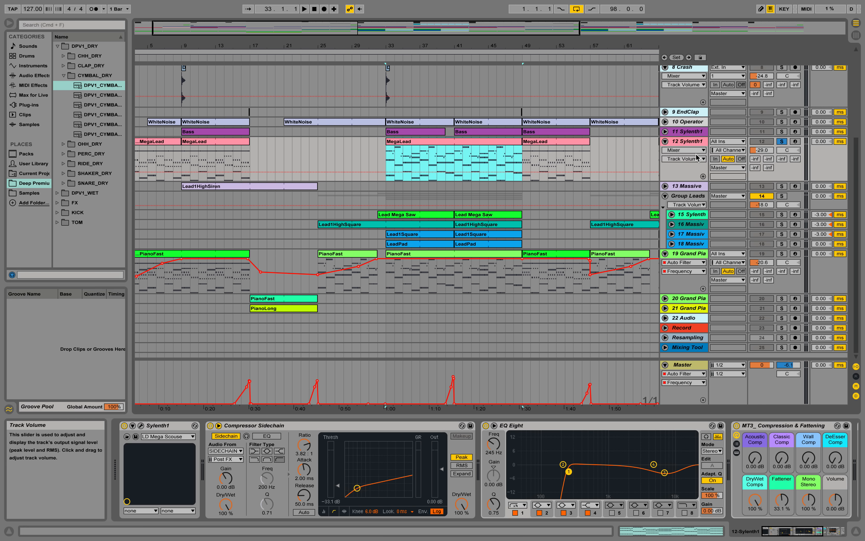
key("space")
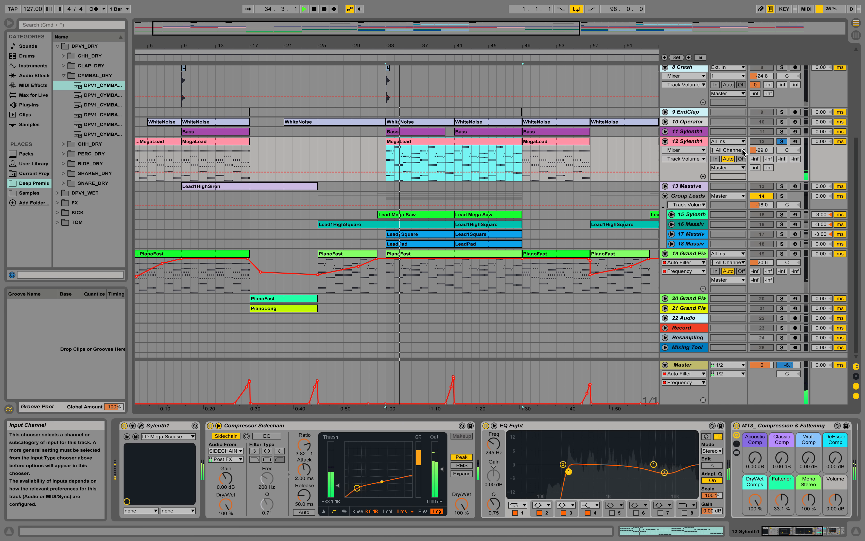
mouse_move(810, 532)
left_mouse_down()
mouse_move(831, 534)
mouse_move(808, 533)
left_mouse_up()
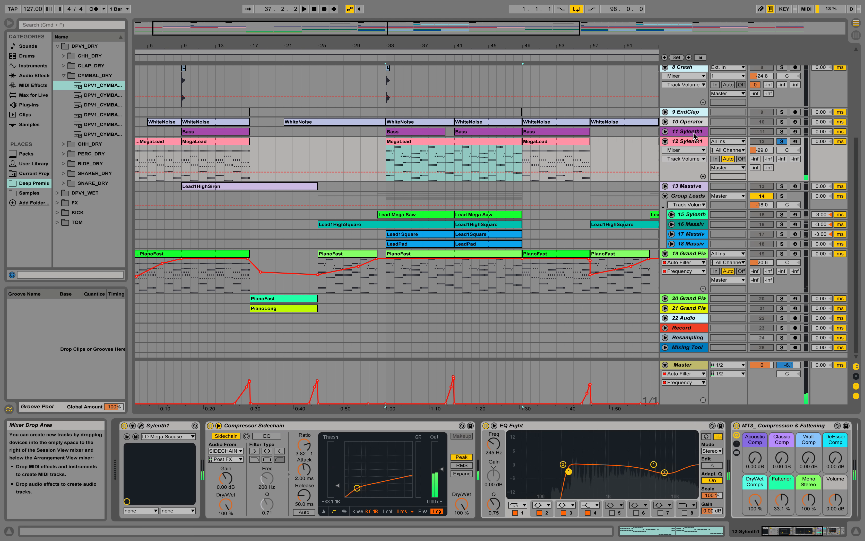
Step: Turn off solo on the 12 Sylenth1 track, and show the devices and unfolded Bass clips of the 11 Sylenth1 track
left_click(781, 142)
left_click(696, 135)
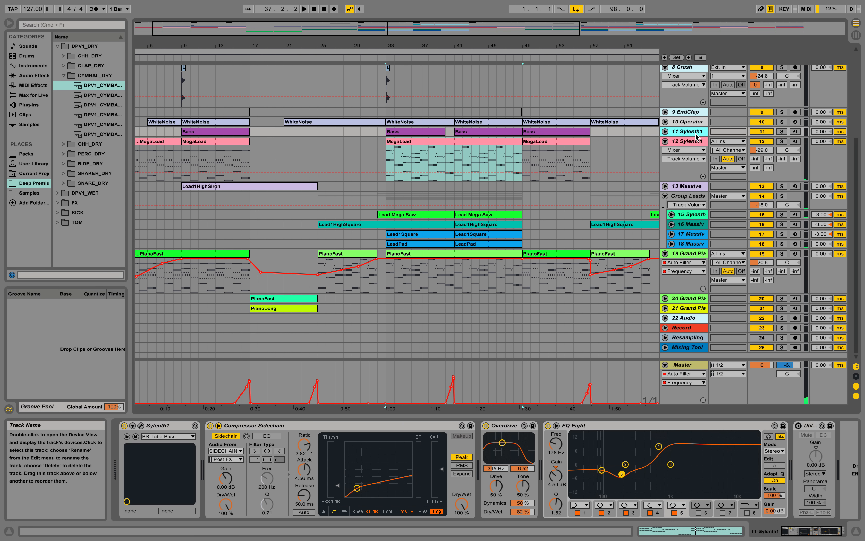
key("Right")
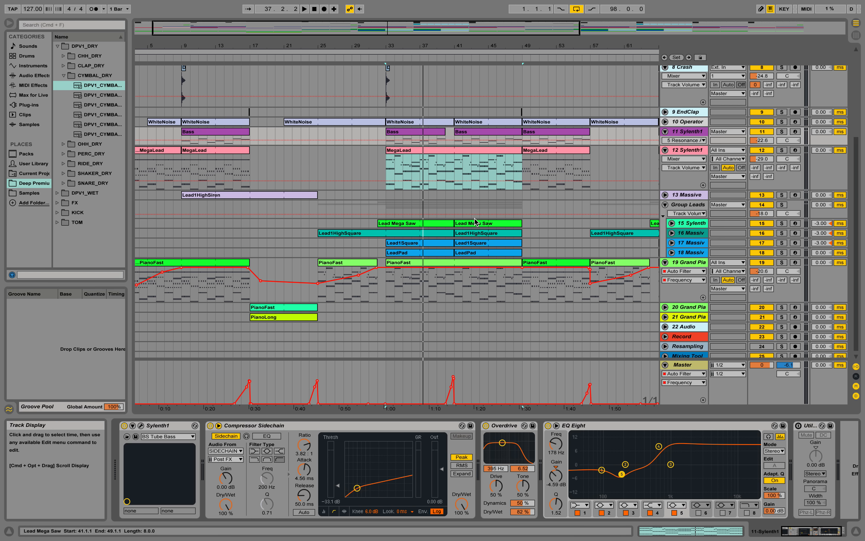
Step: Check the Sylenth1 plug-in window of track 11, solo the track, play its Bass clip from bar 33 and enlarge its lane
left_click(141, 425)
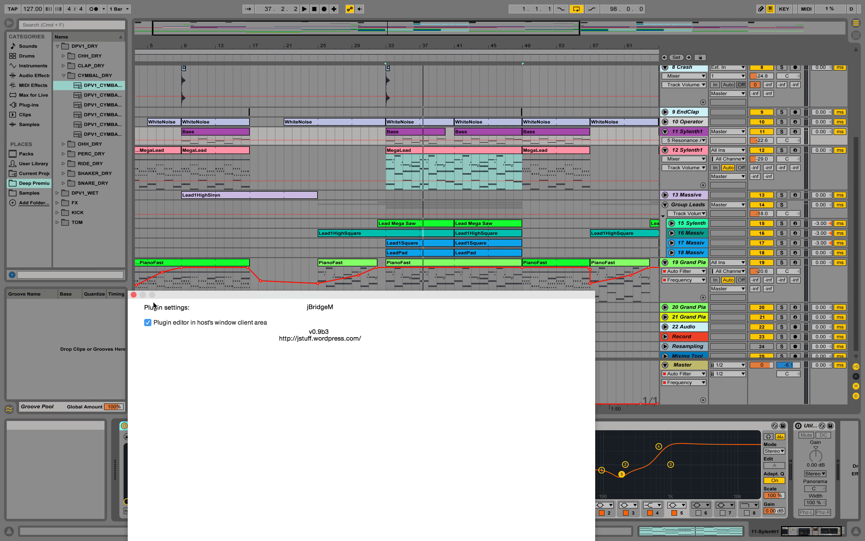
left_click(133, 294)
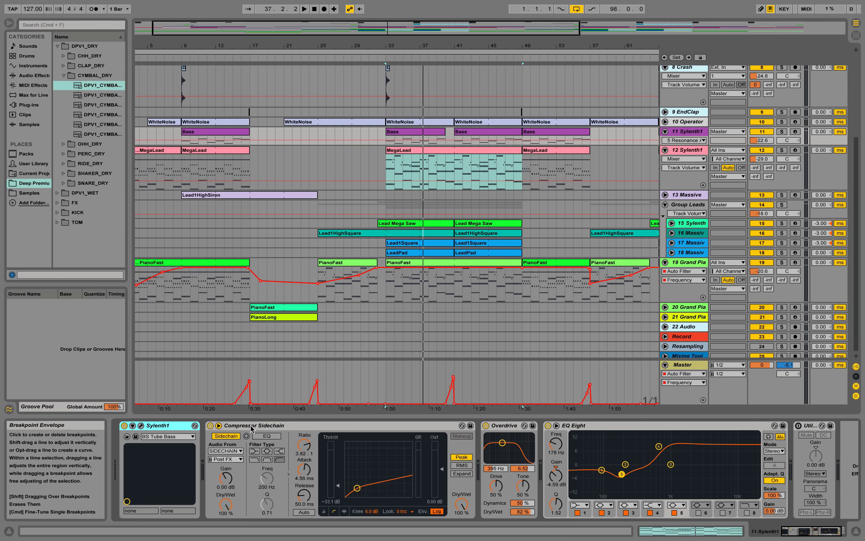
left_click(782, 131)
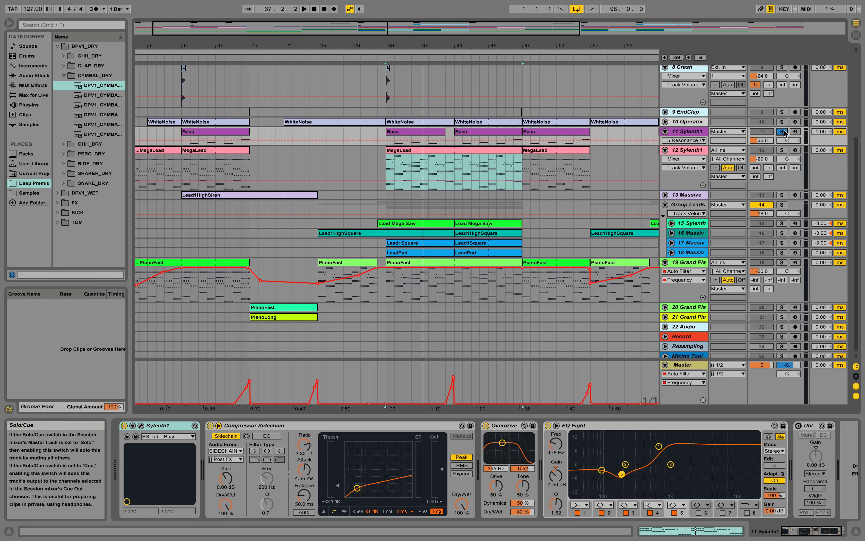
left_click(424, 130)
key("space")
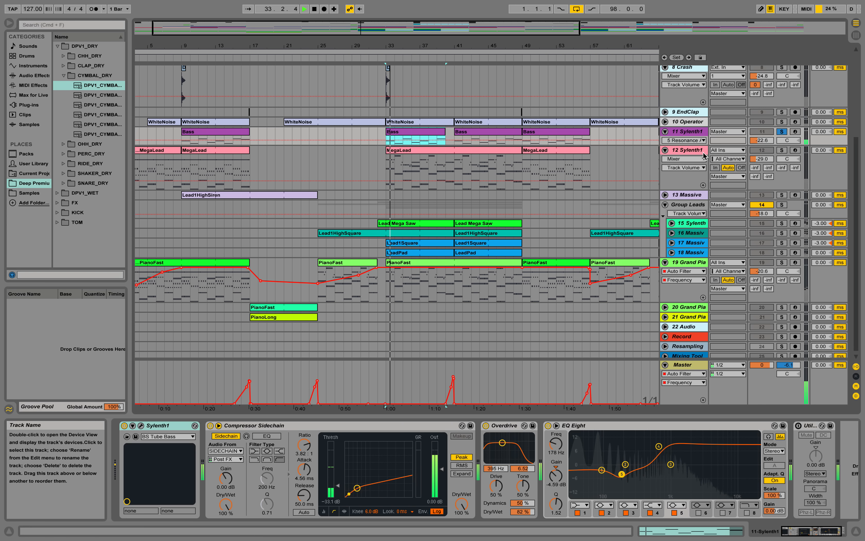
left_click_drag(693, 144, 693, 177)
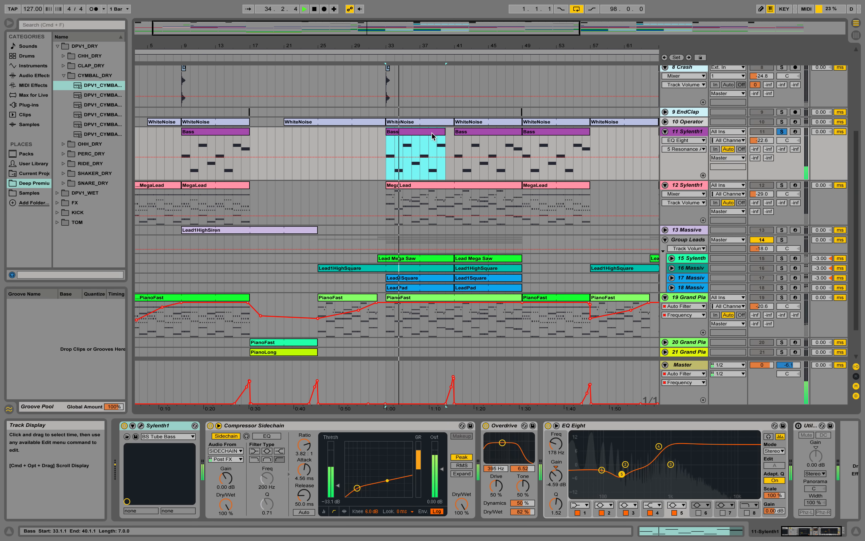
Step: Examine the Bass clip's MIDI notes, return to the 11 Sylenth1 track's device chain and stop playback
double_click(431, 132)
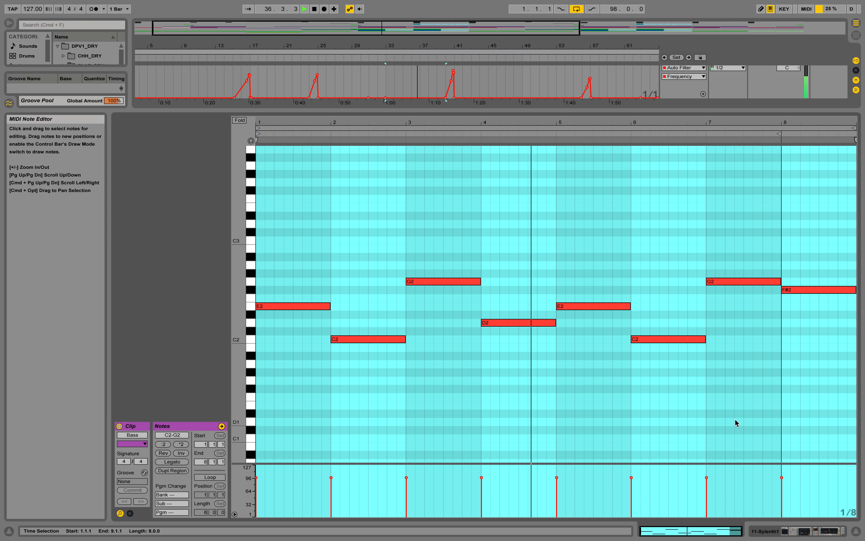
left_click(715, 452)
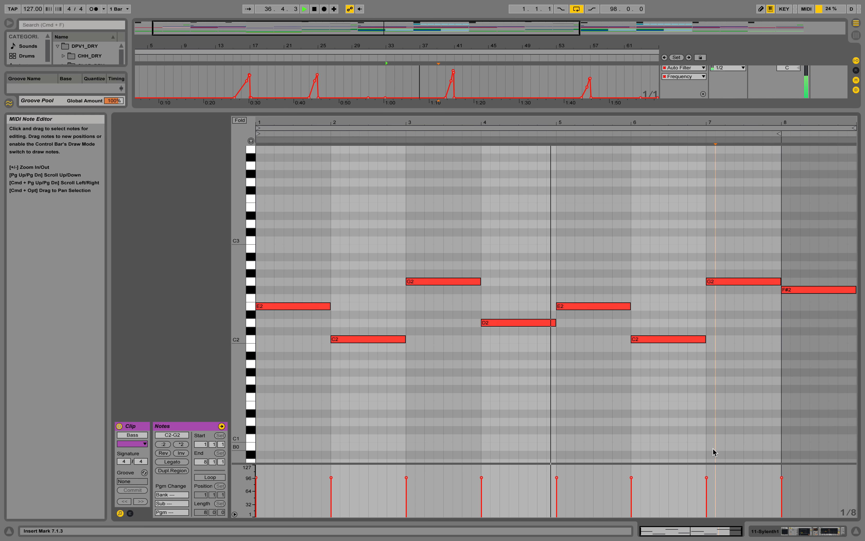
left_click(811, 536)
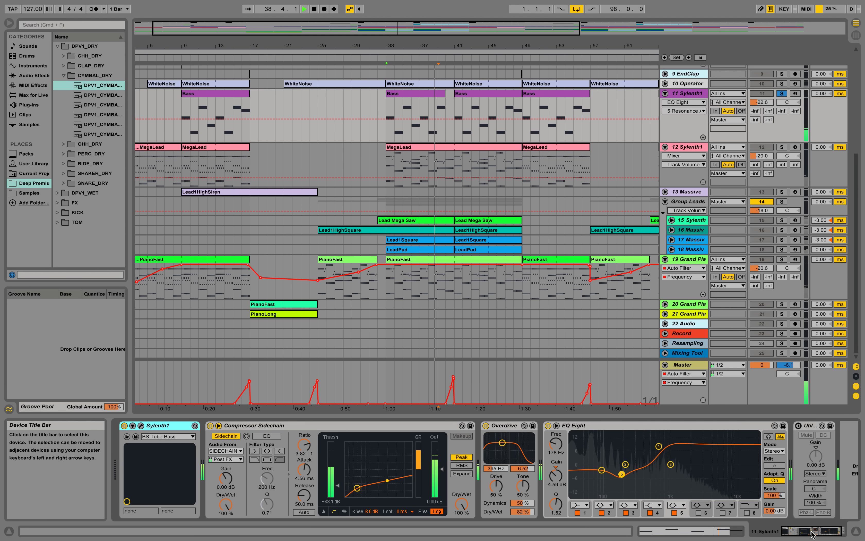
key("space")
Step: Turn off solo on the 11 Sylenth1 track, and fold tracks 11, 12, Group Leads and 19
scroll(629, 269, "up", 3)
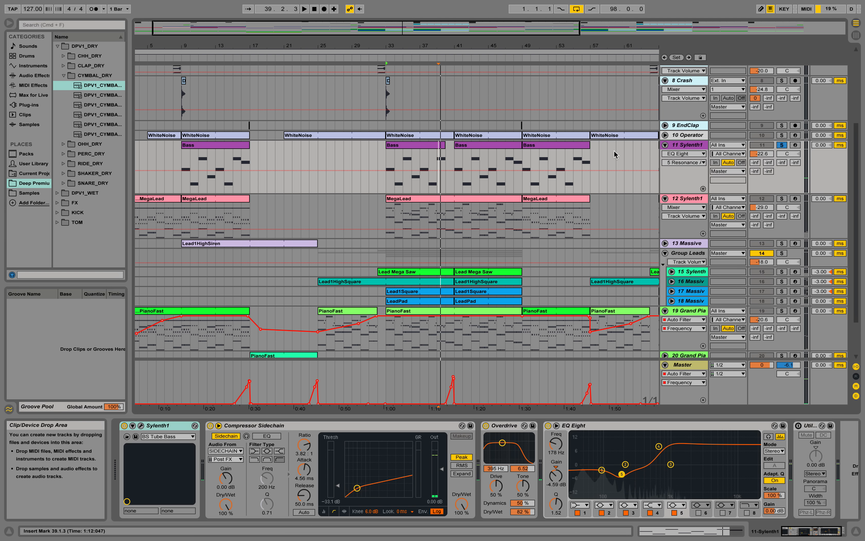
left_click(782, 145)
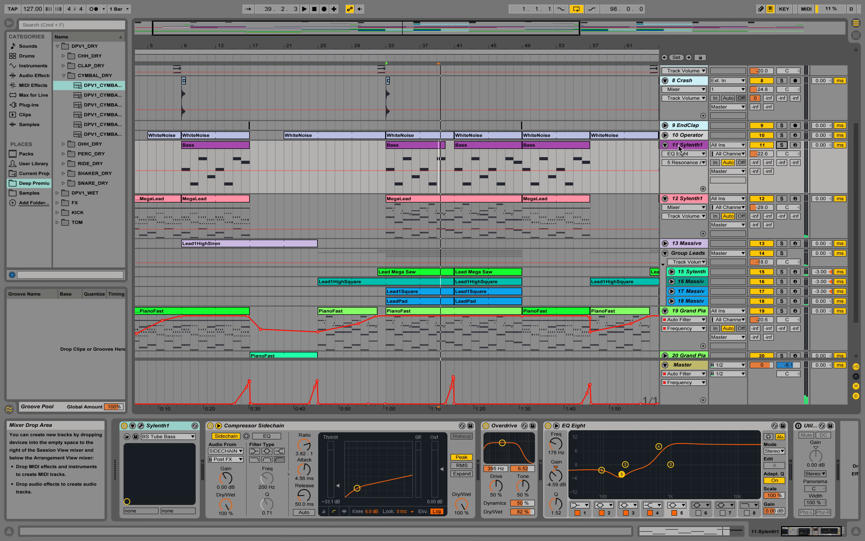
left_click(665, 144)
left_click(665, 155)
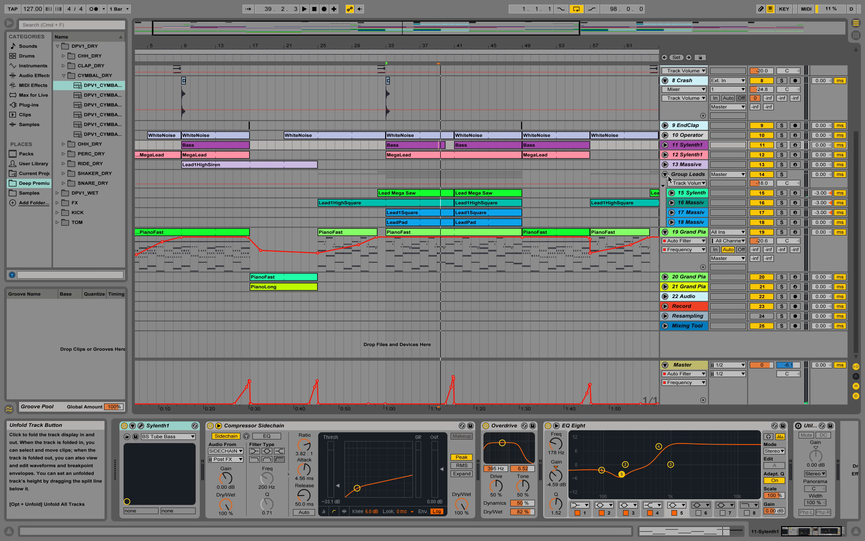
left_click(665, 174)
left_click(665, 184)
scroll(464, 201, "up", 5)
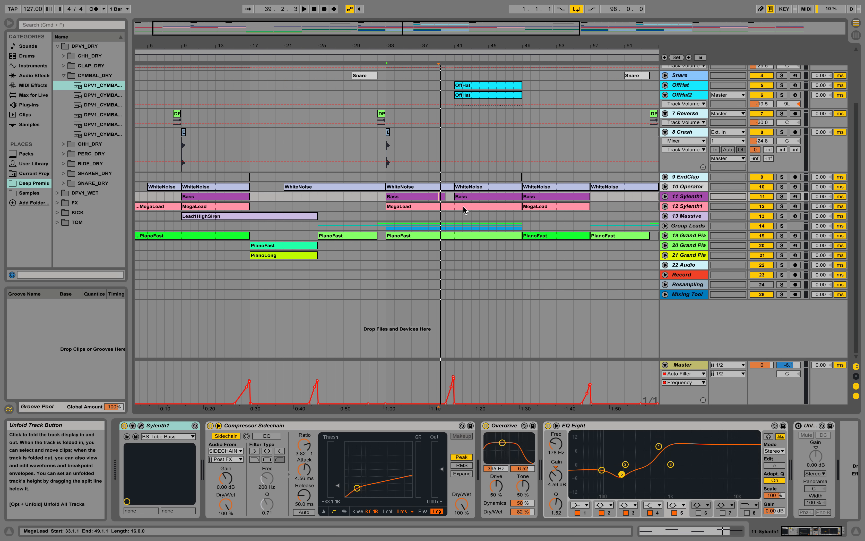
Step: Play the full mix from just before bar 33, and fold the 8 Crash and 7 Reverse tracks
left_click(387, 59)
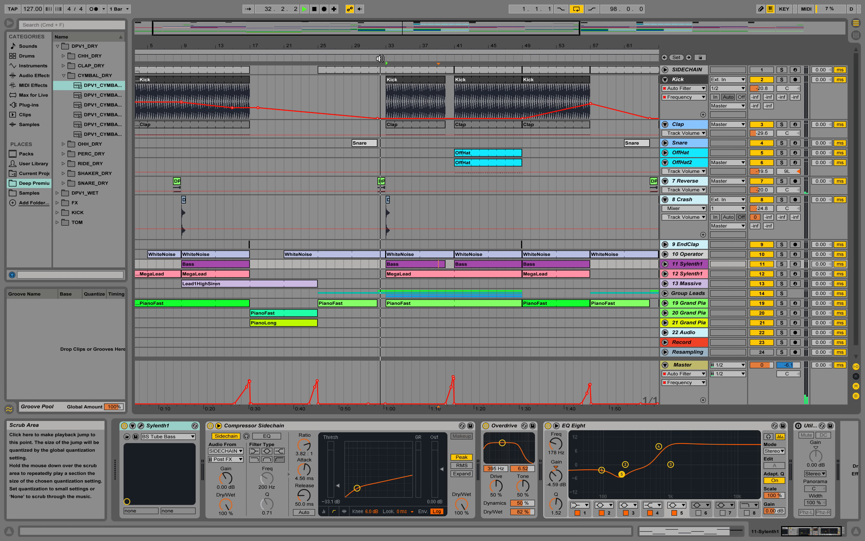
left_click(665, 200)
left_click(665, 182)
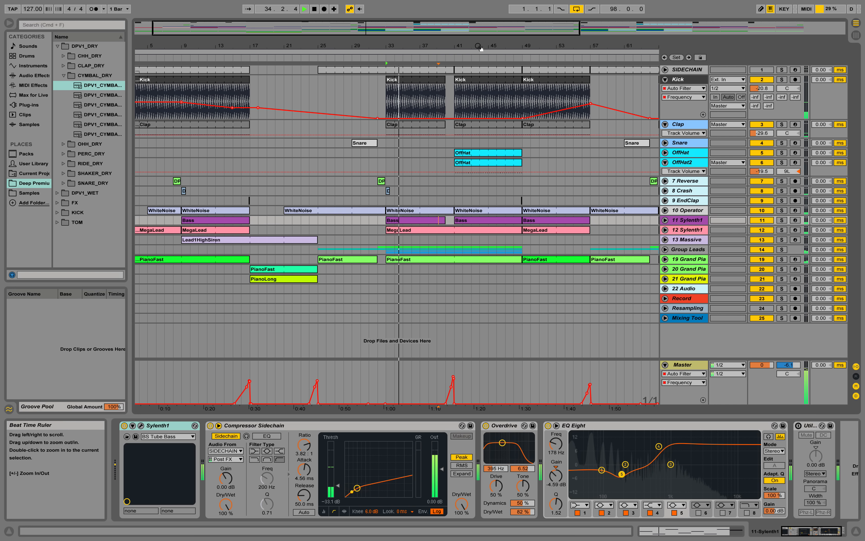
left_click_drag(482, 46, 373, 26)
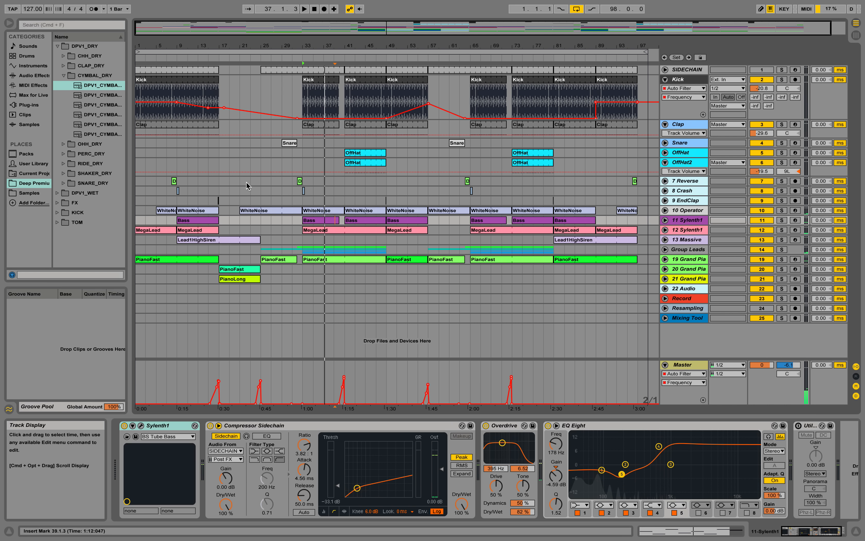
Step: Play the arrangement from just before bar 9, and unfold and solo the 13 Massive track to audition the Lead1HighSiren clip
left_click(170, 59)
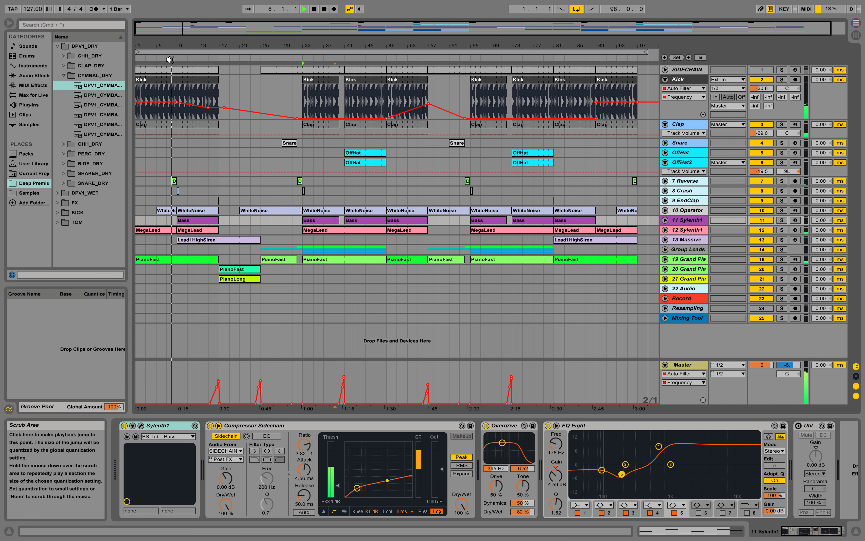
left_click(665, 239)
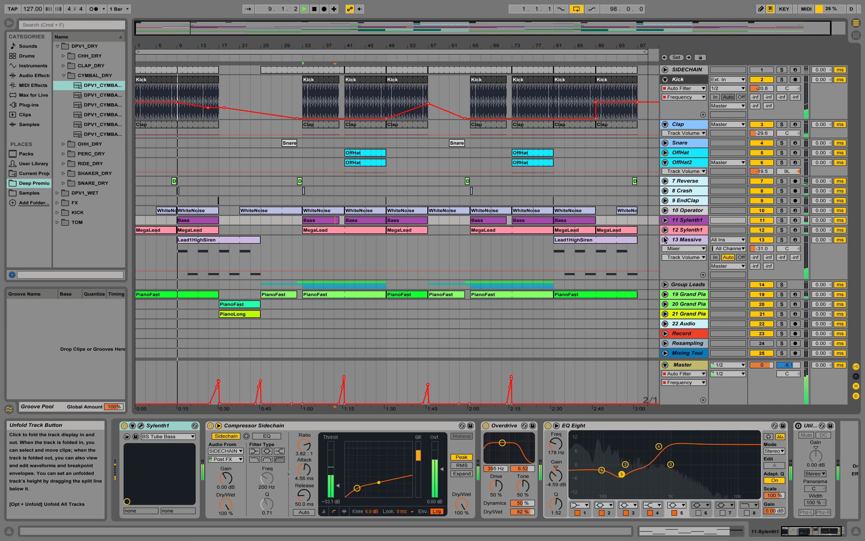
left_click(690, 239)
left_click(782, 240)
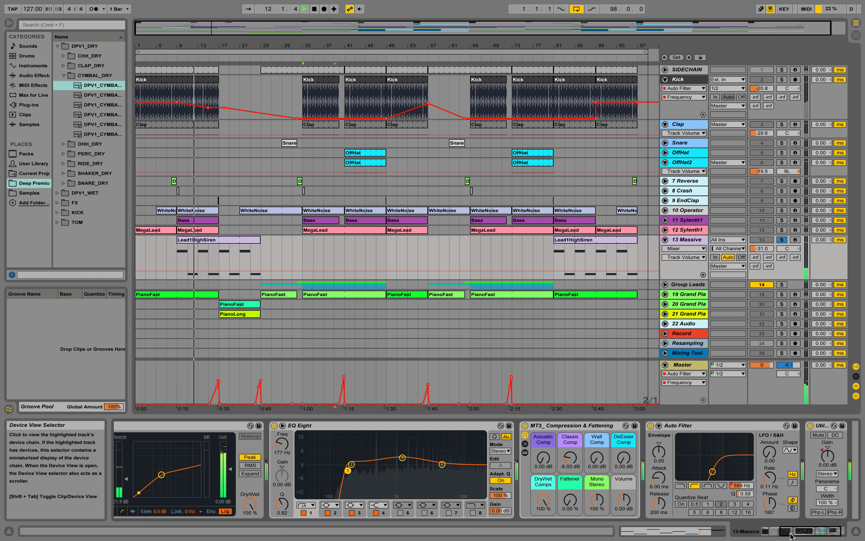
Step: Inspect the 13 Massive track's synth patch with playback stopped, including the OSC2 wavetable choices and voicing settings, and close the synth window
scroll(115, 440, "left", 6)
left_click(141, 425)
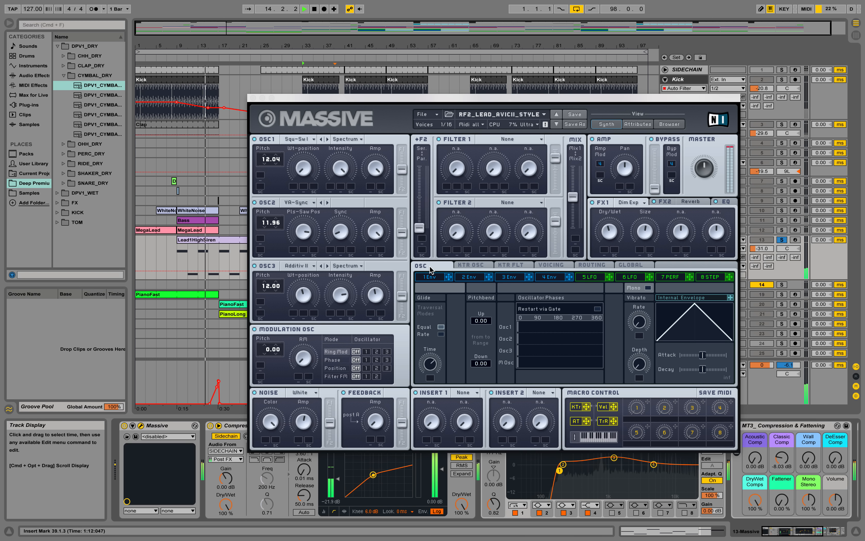
key("space")
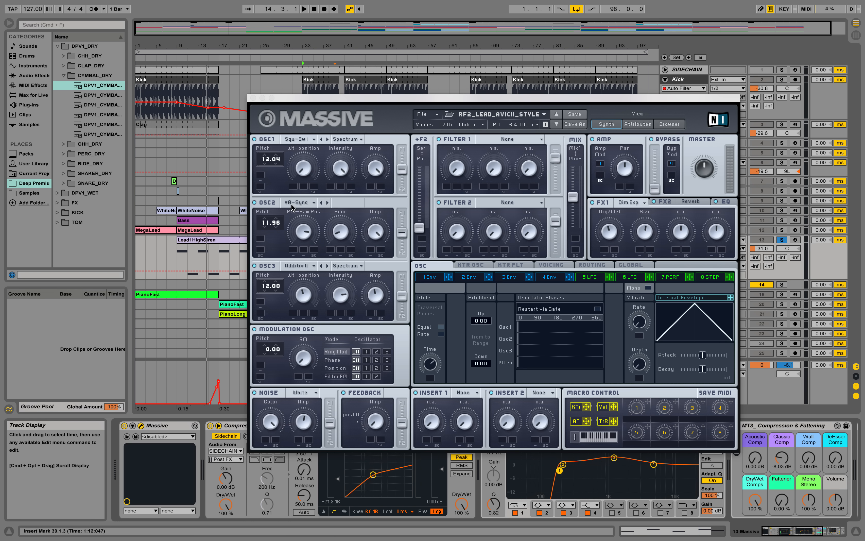
left_click(309, 202)
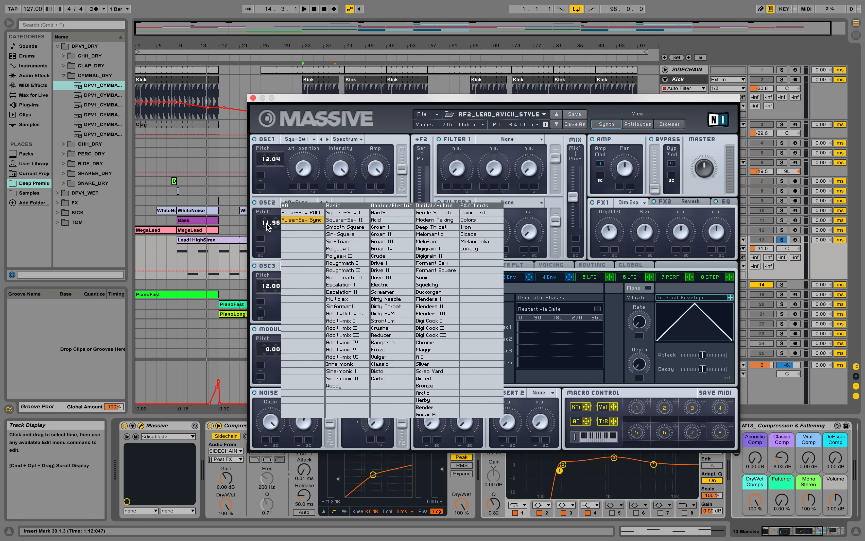
left_click(270, 255)
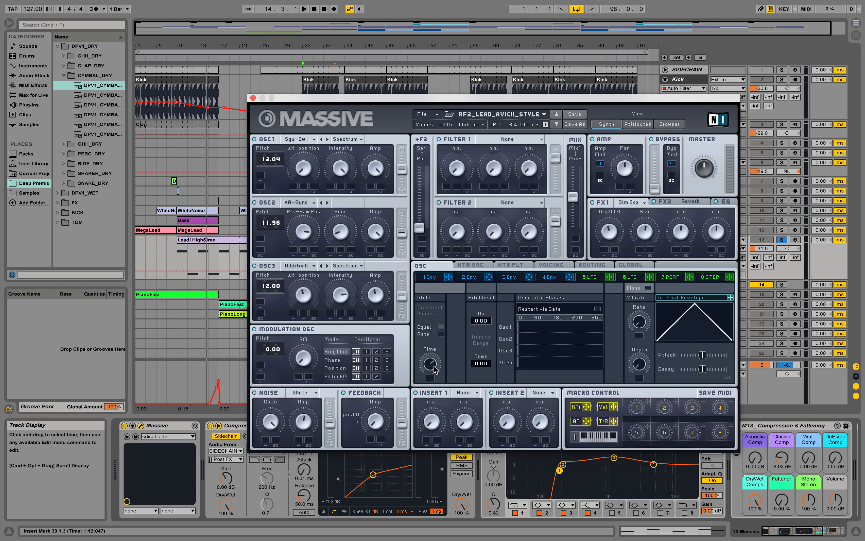
left_click(561, 267)
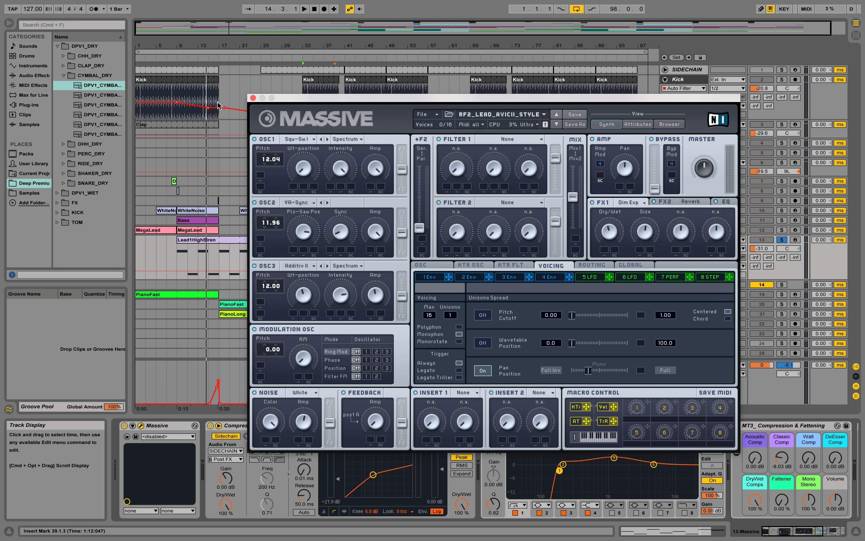
left_click(253, 98)
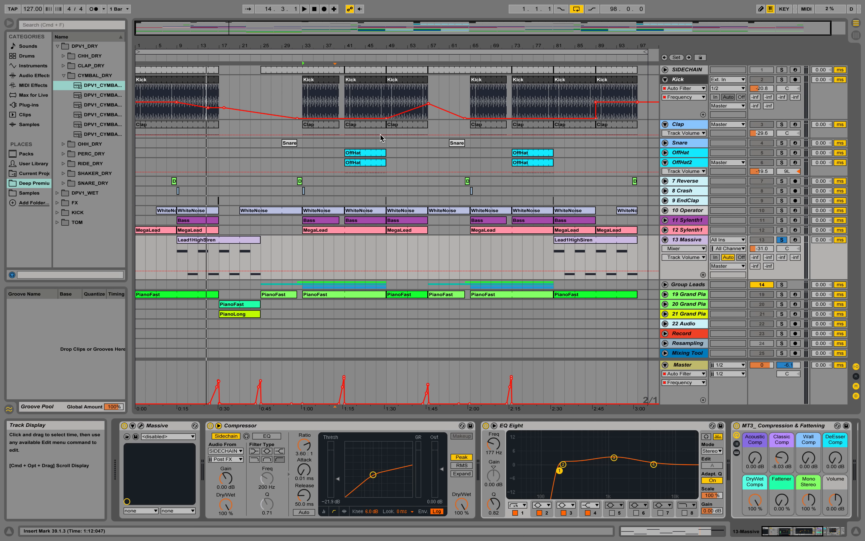
Step: Play the second Lead1HighSiren section from about bar 81 in the full mix with 13 Massive unsoloed, and fold the 13 Massive and Kick tracks
left_click_drag(282, 46, 281, 25)
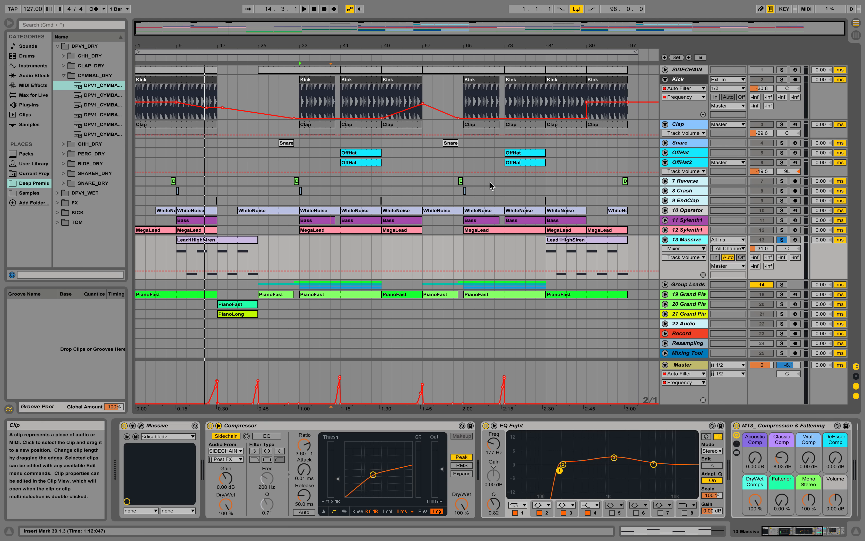
left_click(544, 59)
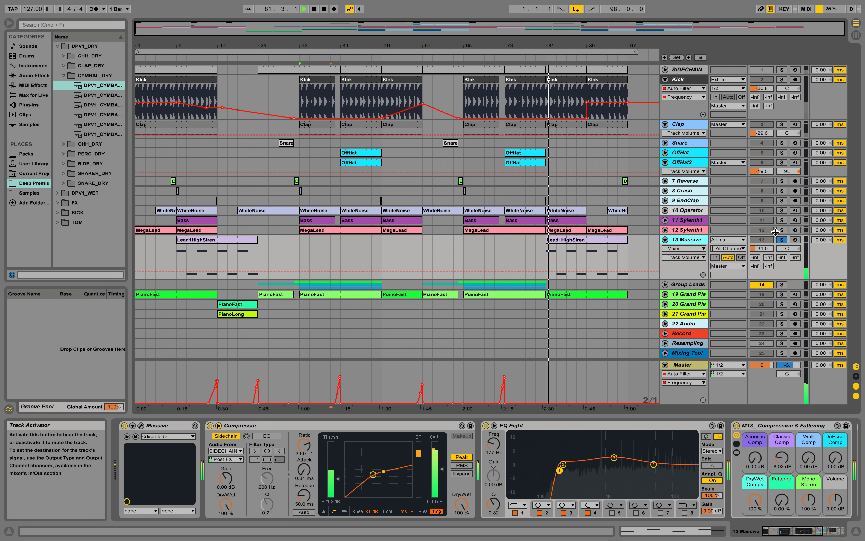
left_click(782, 240)
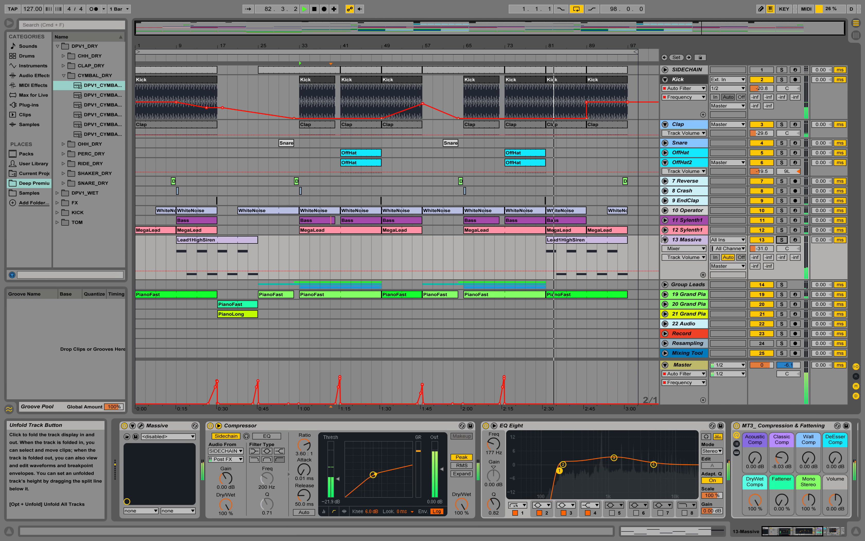
left_click(665, 240)
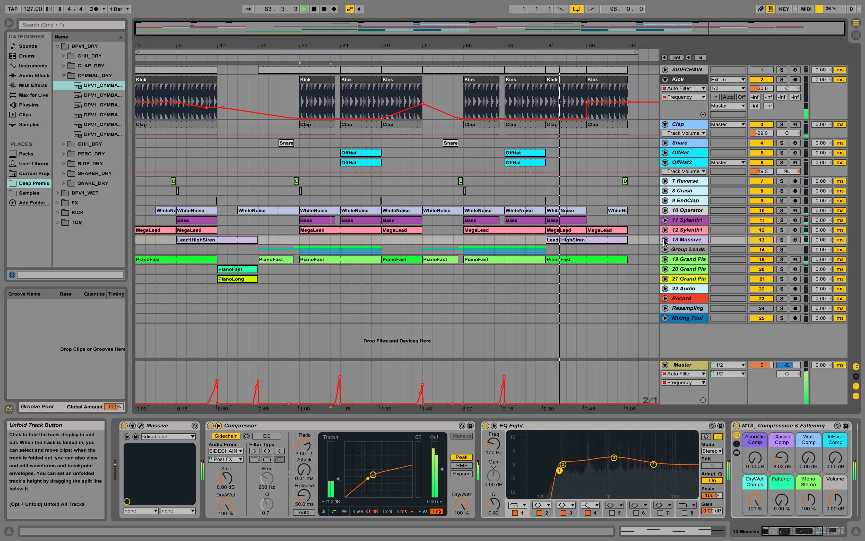
left_click(665, 80)
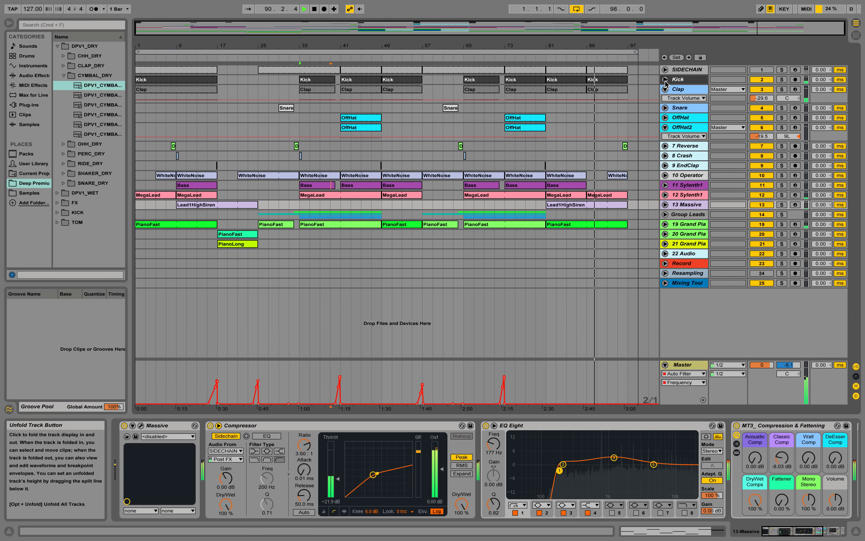
Step: Unfold Group Leads, show the devices of the group and its 15 Sylenth1 track, and solo 15 Sylenth1
left_click(665, 215)
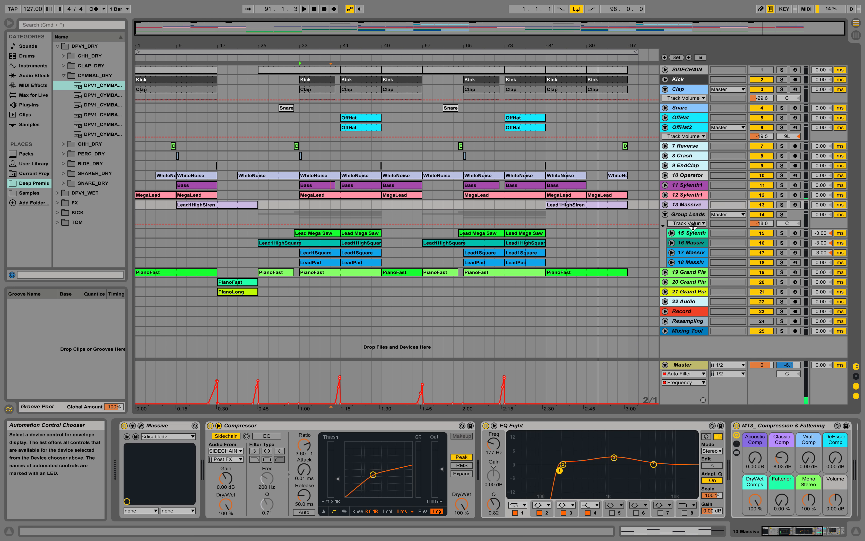
left_click(690, 216)
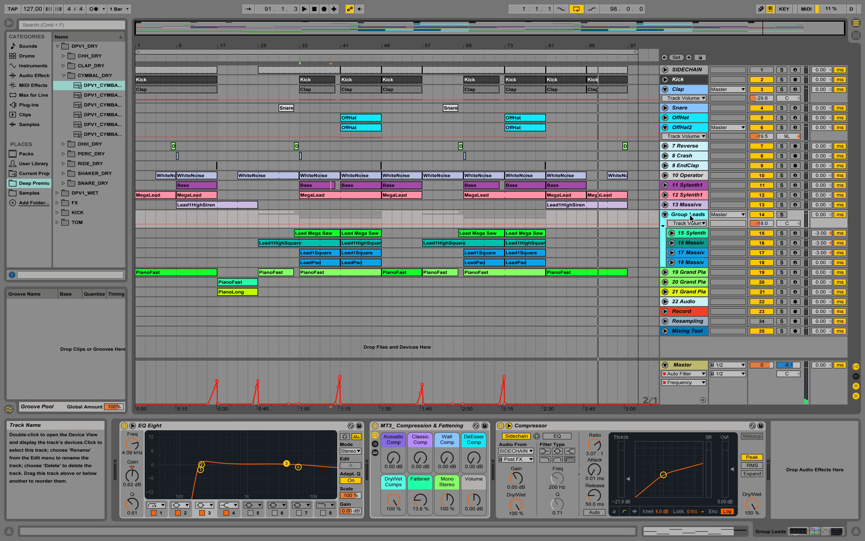
left_click(696, 234)
left_click(782, 234)
Step: Audition the soloed Lead Mega Saw part from bar 65 through the Group Leads devices, stopping and restarting playback
left_click(464, 216)
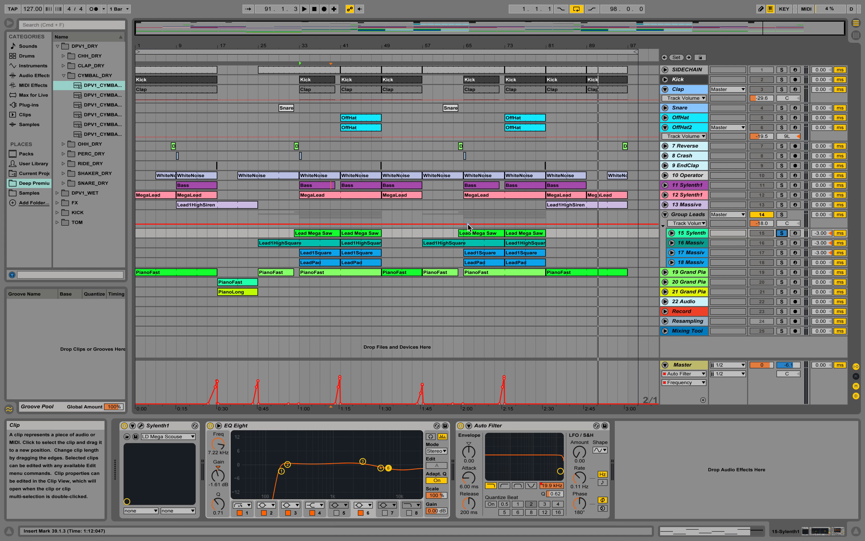
key("space")
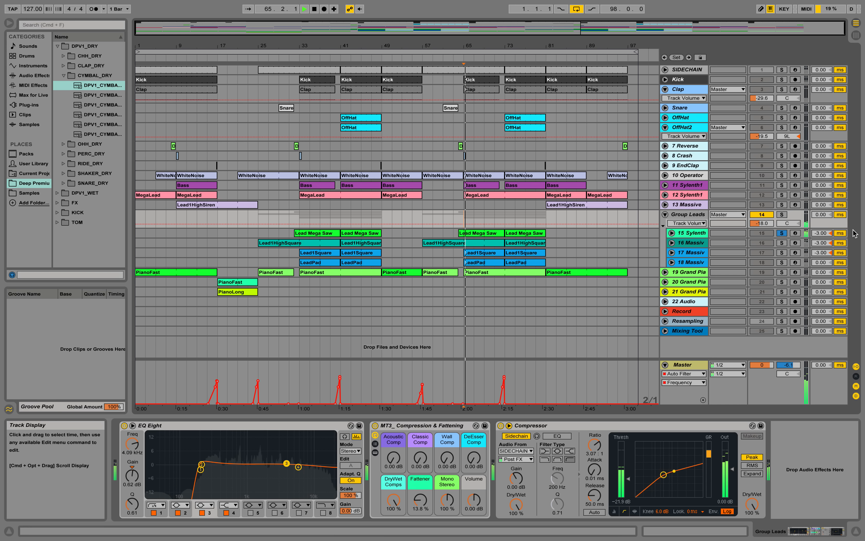
key("space")
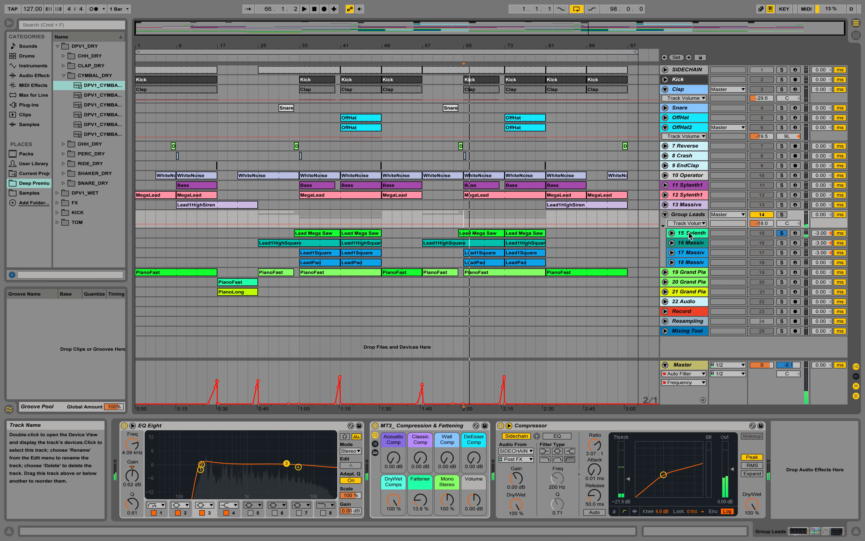
key("space")
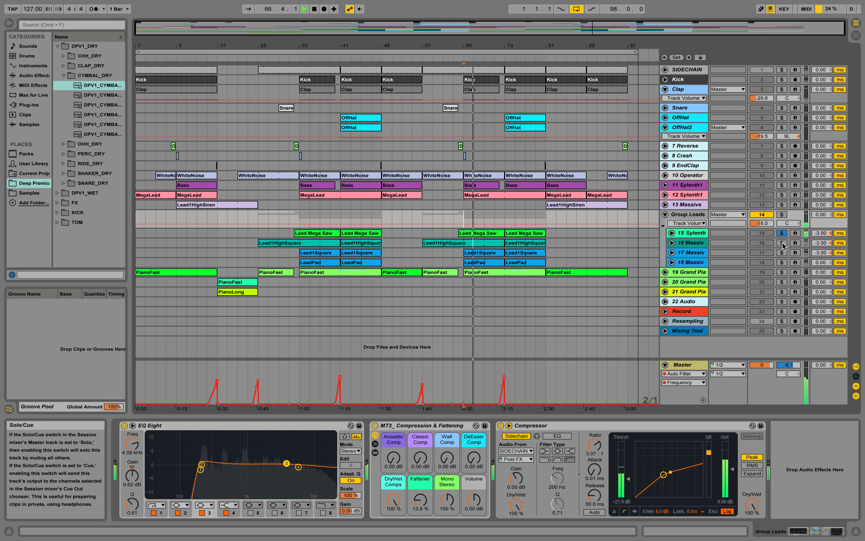
Step: Solo 16 Massive in Group Leads and audition its Lead1HighSquare part from bar 65
key("space")
left_click(782, 243)
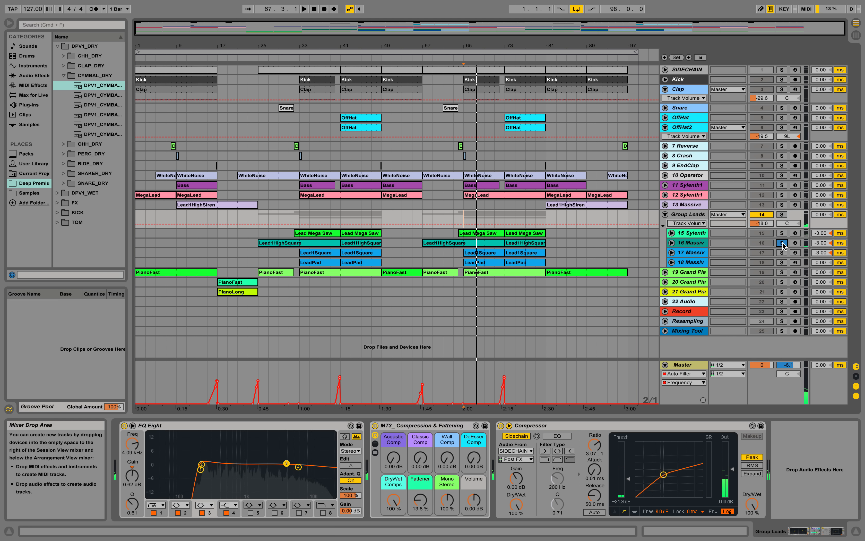
key("space")
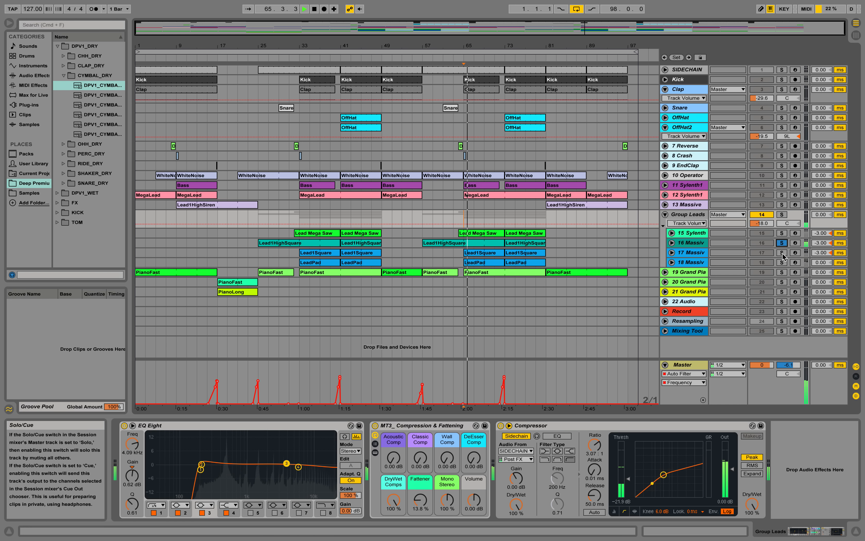
key("space")
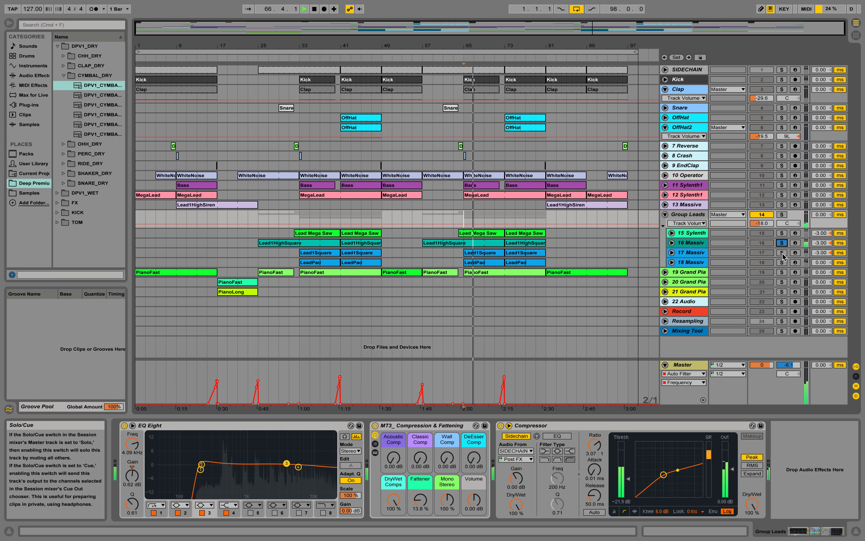
Step: Solo 17 Massive and 18 Massive in turn, auditioning the Lead1Square and LeadPad parts from bar 65
left_click(782, 253)
key("space")
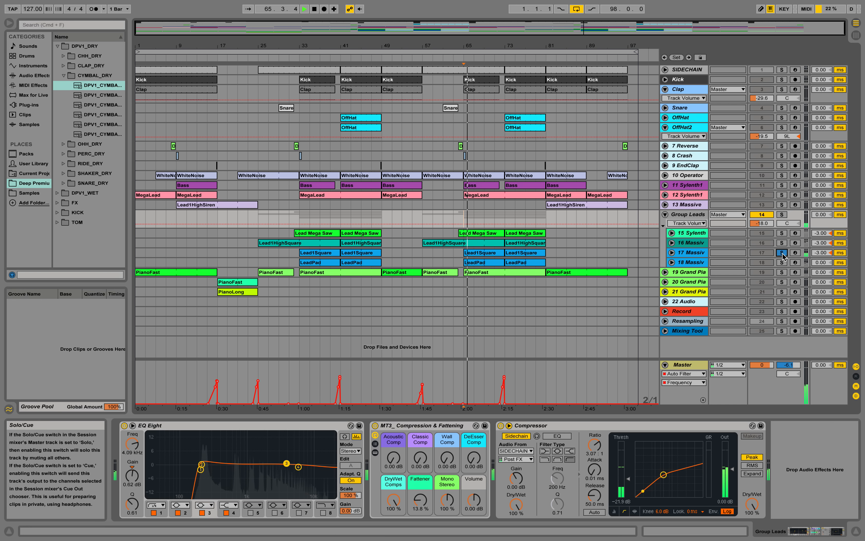
key("space")
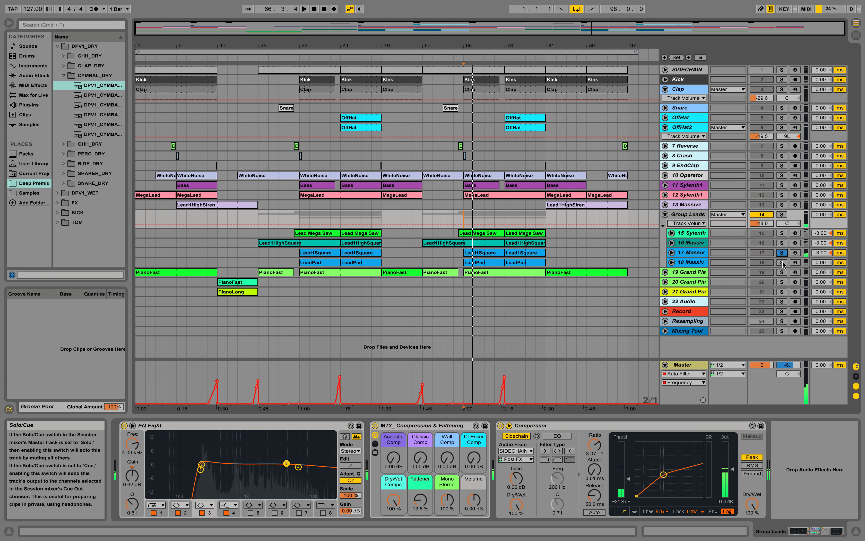
left_click(782, 263)
key("space")
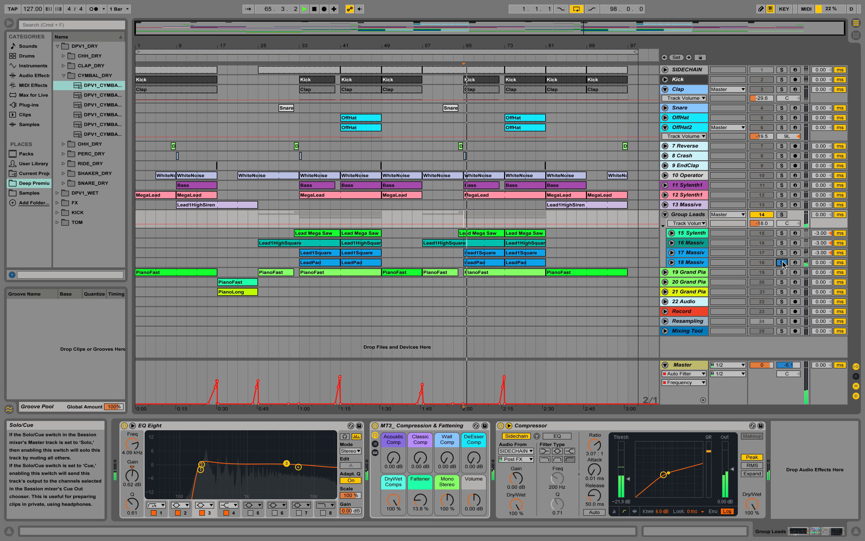
Step: Audition the whole Group Leads soloed, compare it with the full unsoloed mix, and stop playback
left_click(782, 215)
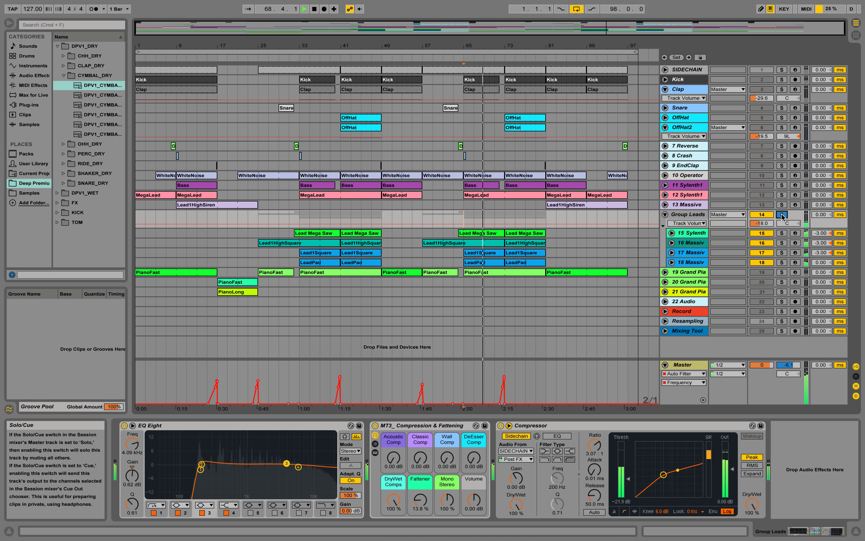
left_click(781, 214)
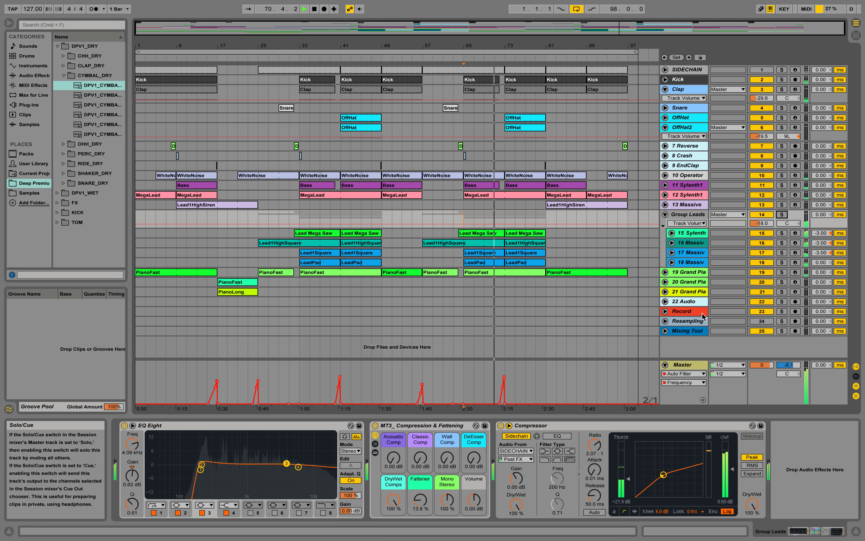
key("space")
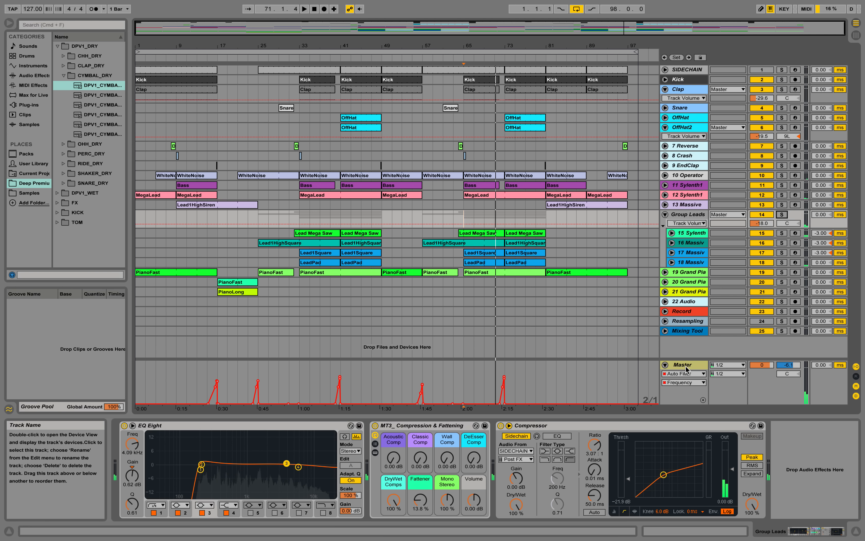
Step: Show the Master track's devices, collapse the first EQ Eight, and inspect the Aggressive Dance Master rack through to its Limiter
left_click(686, 369)
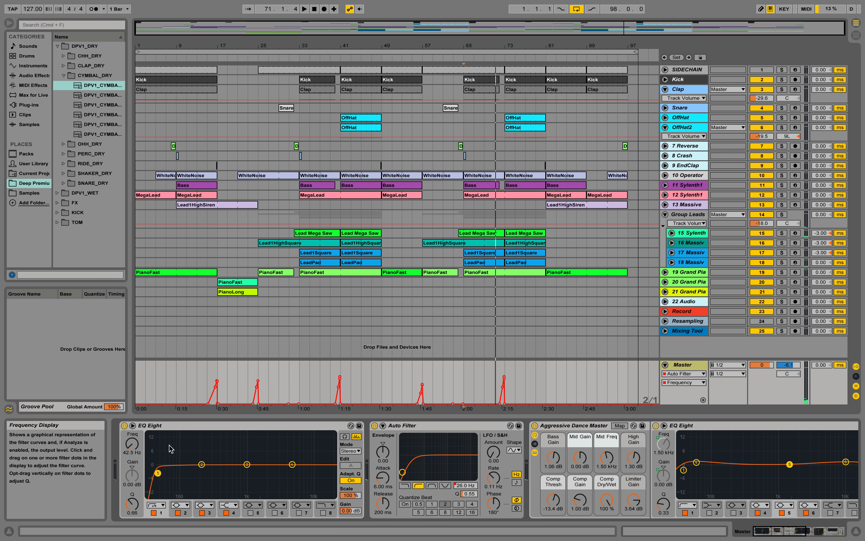
double_click(183, 428)
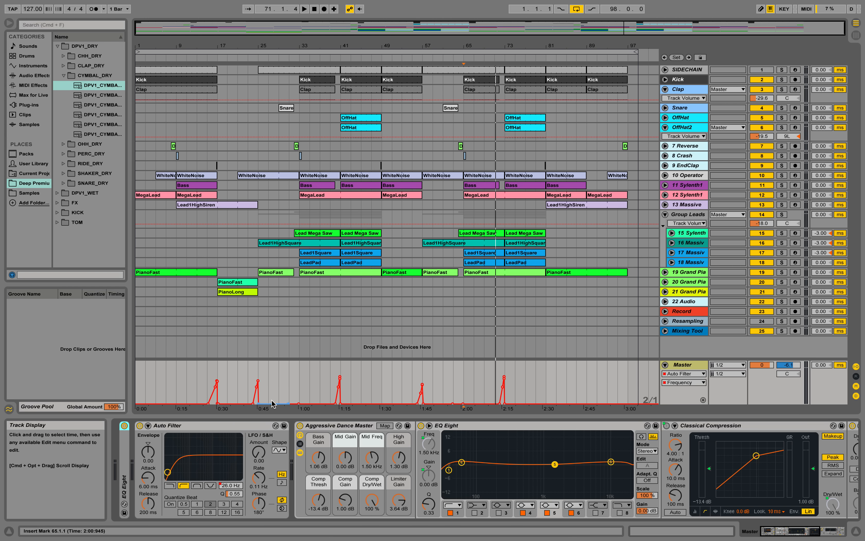
left_click(339, 426)
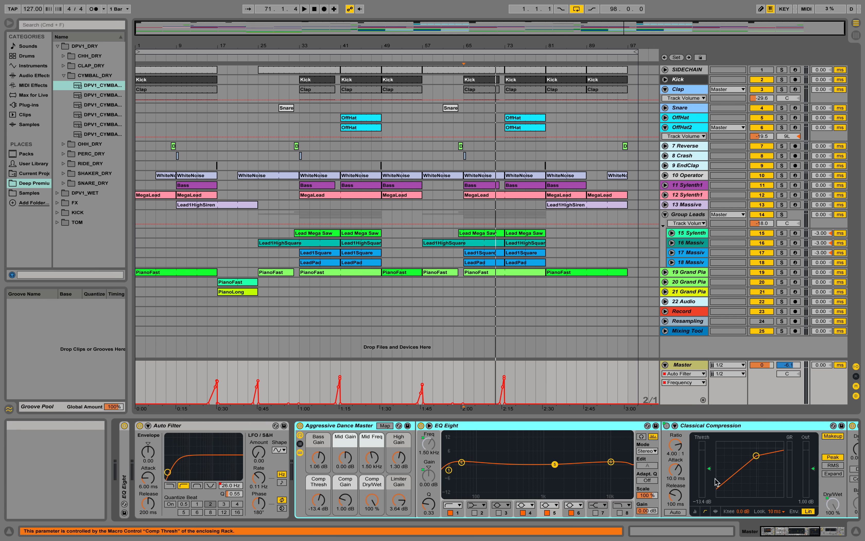
left_click_drag(775, 527, 810, 537)
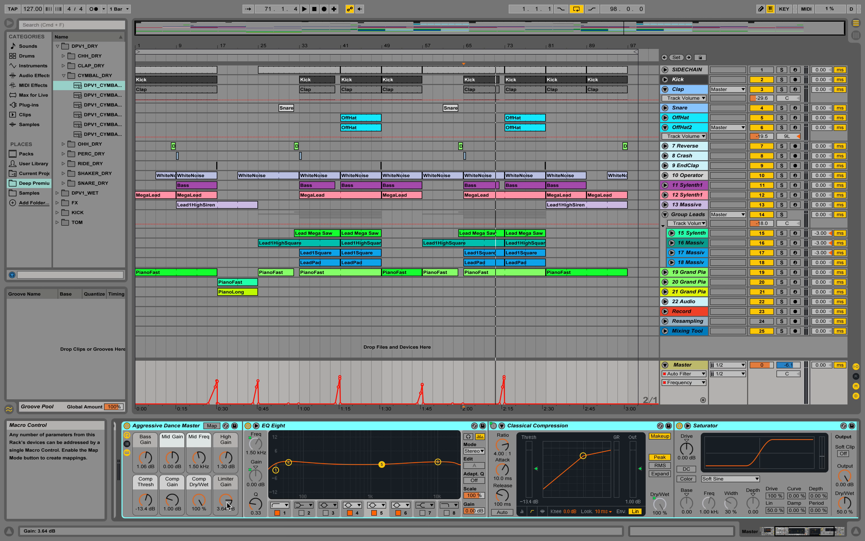
left_click(793, 535)
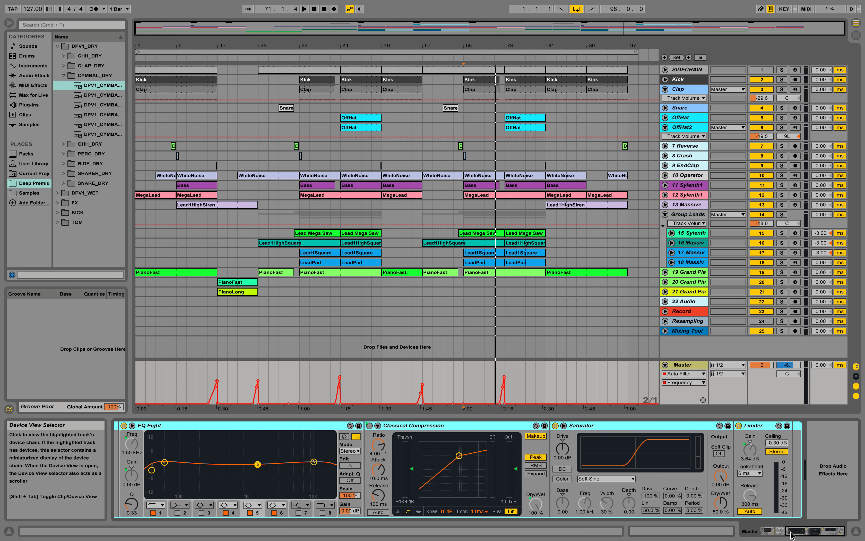
left_click_drag(794, 533, 790, 533)
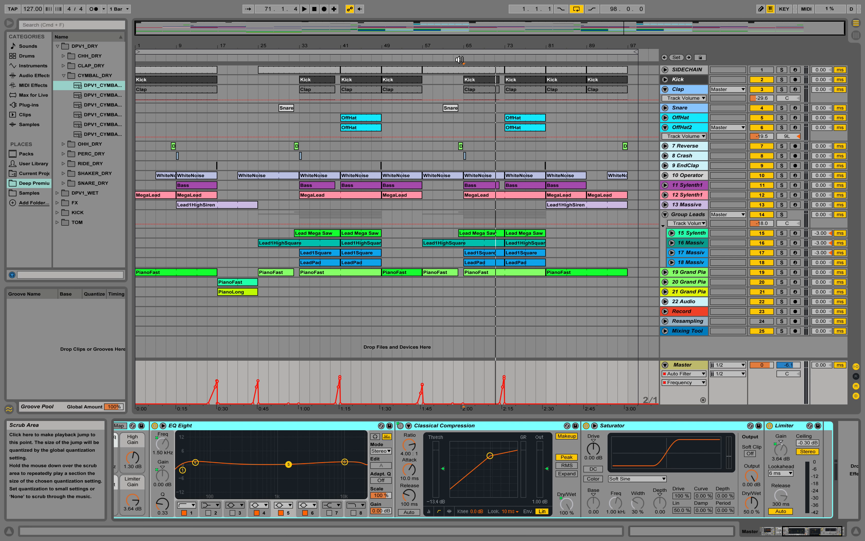
Step: Play the full mix from bar 65 to check the Master Limiter's gain reduction, and stop playback
left_click(783, 385)
key("space")
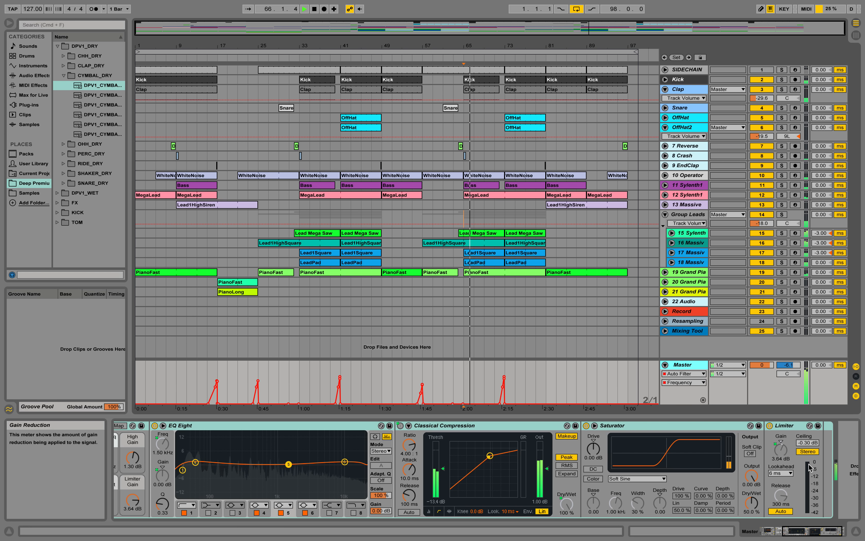
key("space")
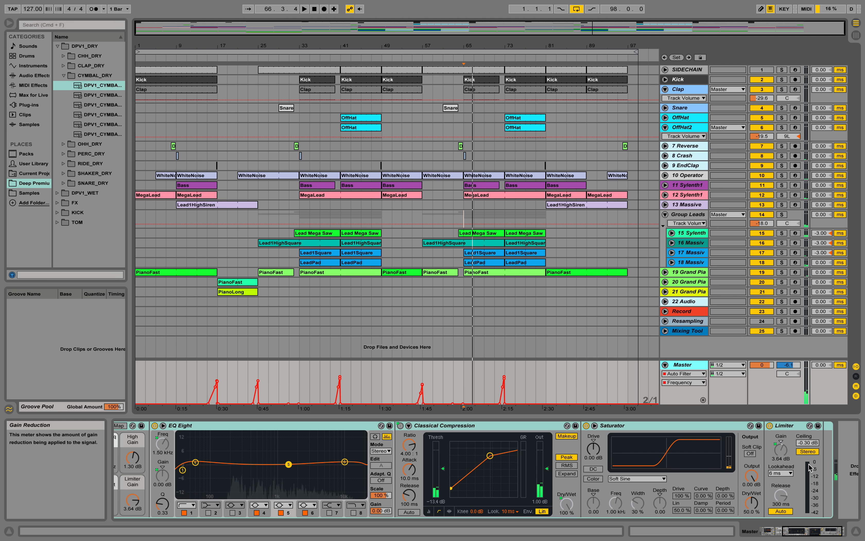